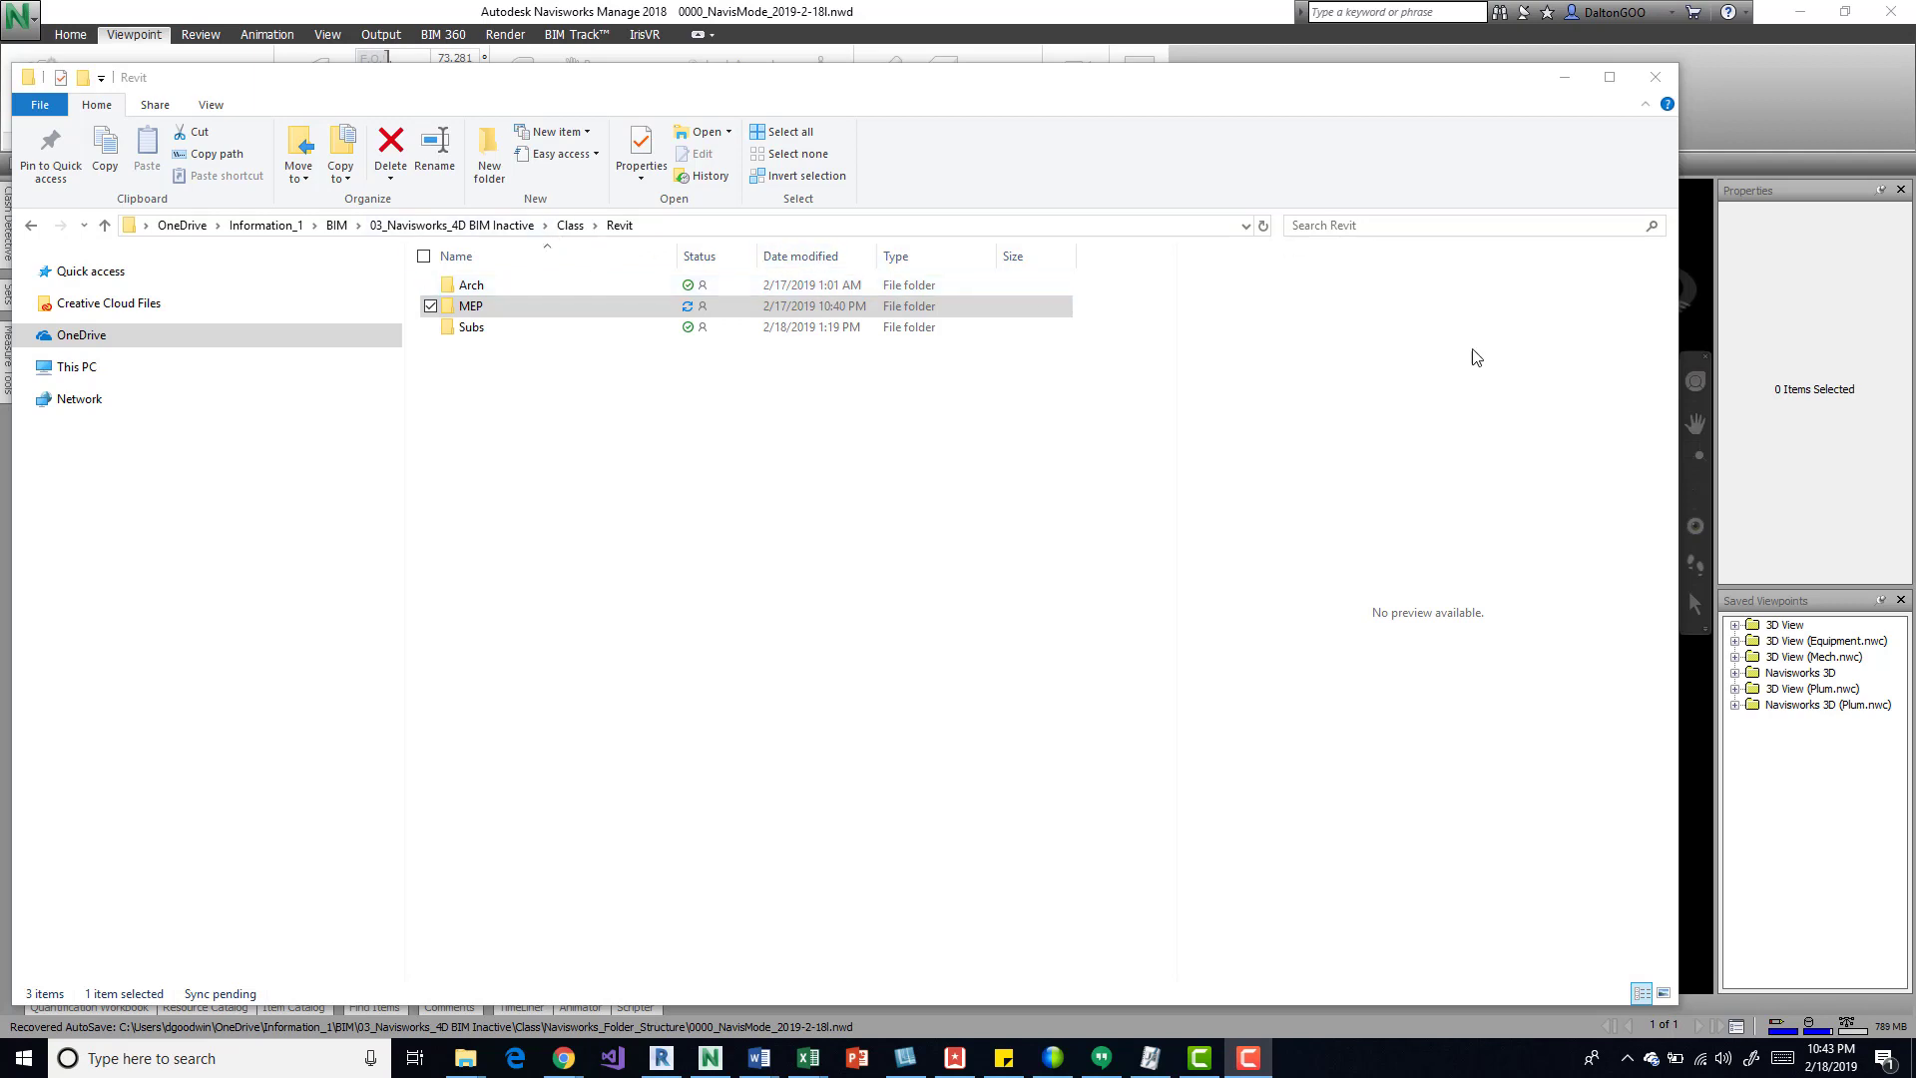
# Step: Switch to Navisworks Manage, dismiss the network license warning and widen the Selection Tree
pyautogui.click(1566, 80)
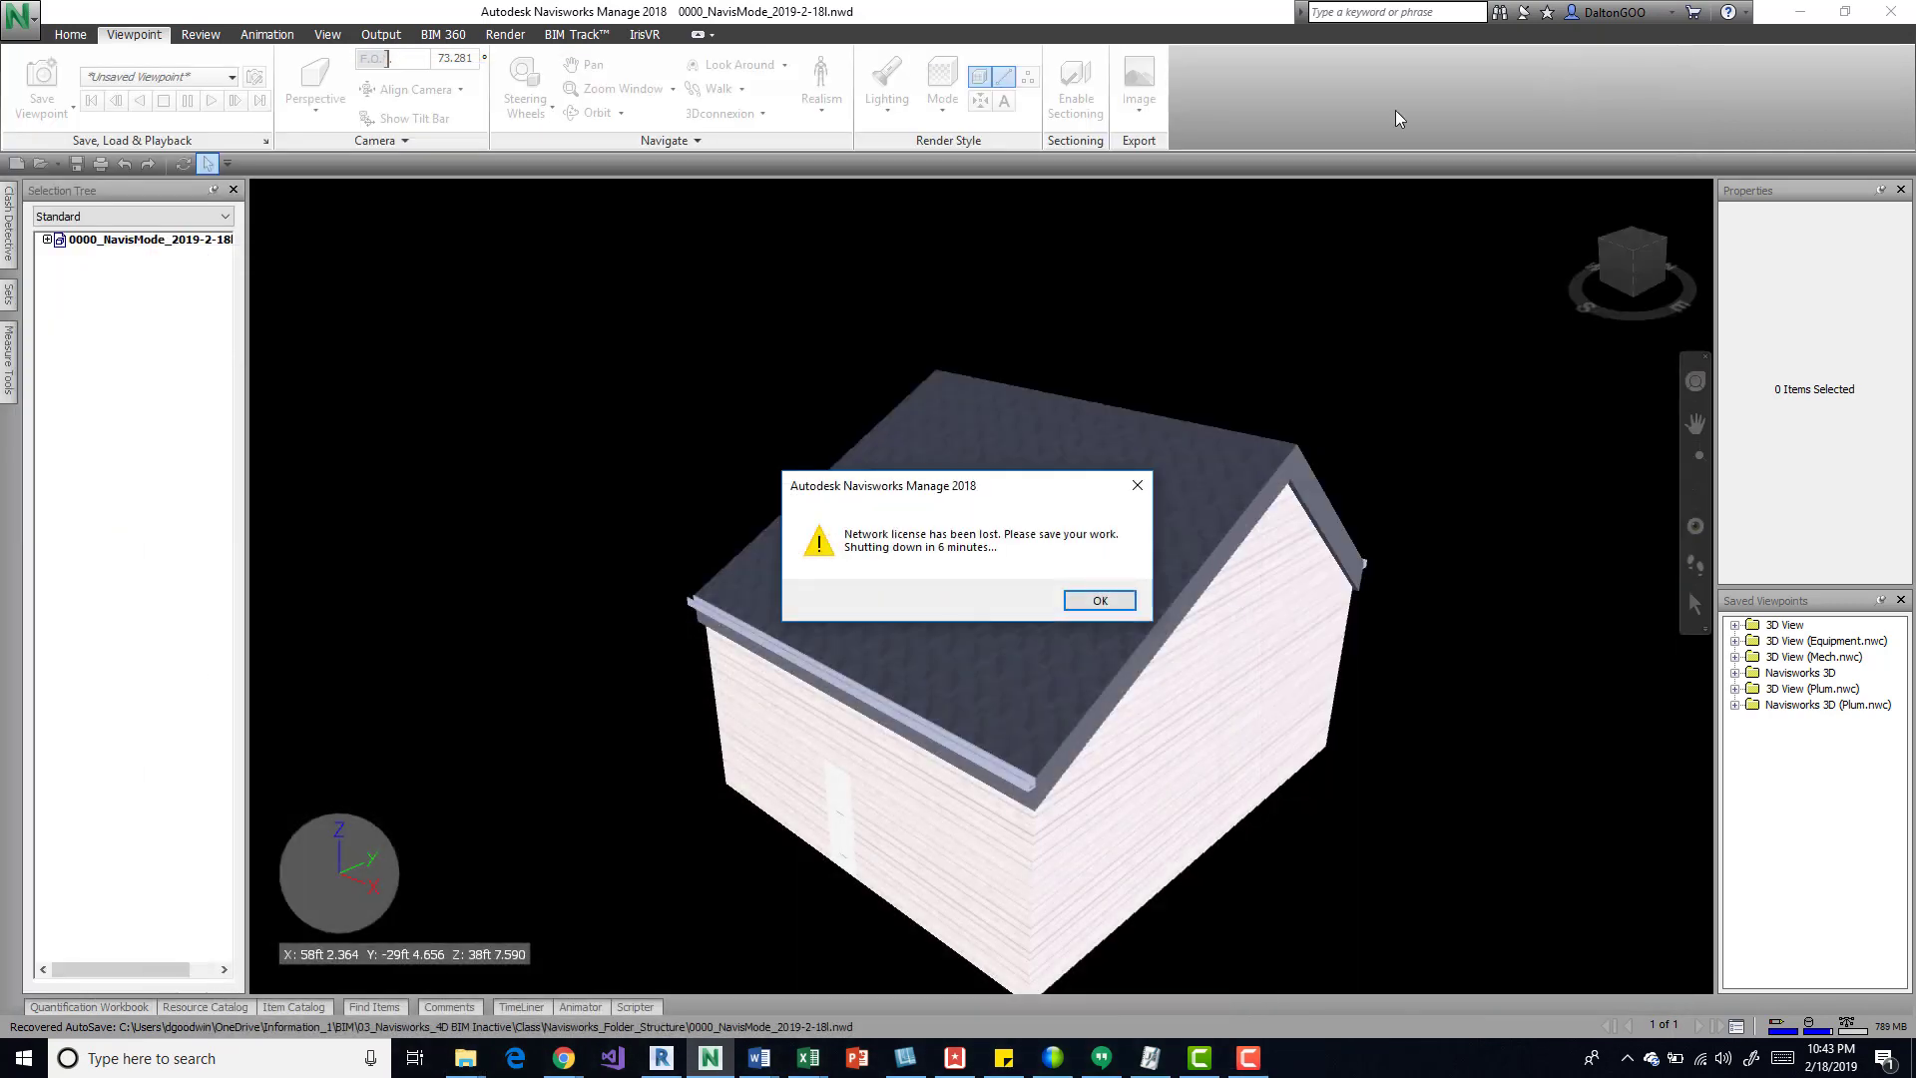
pyautogui.click(1136, 487)
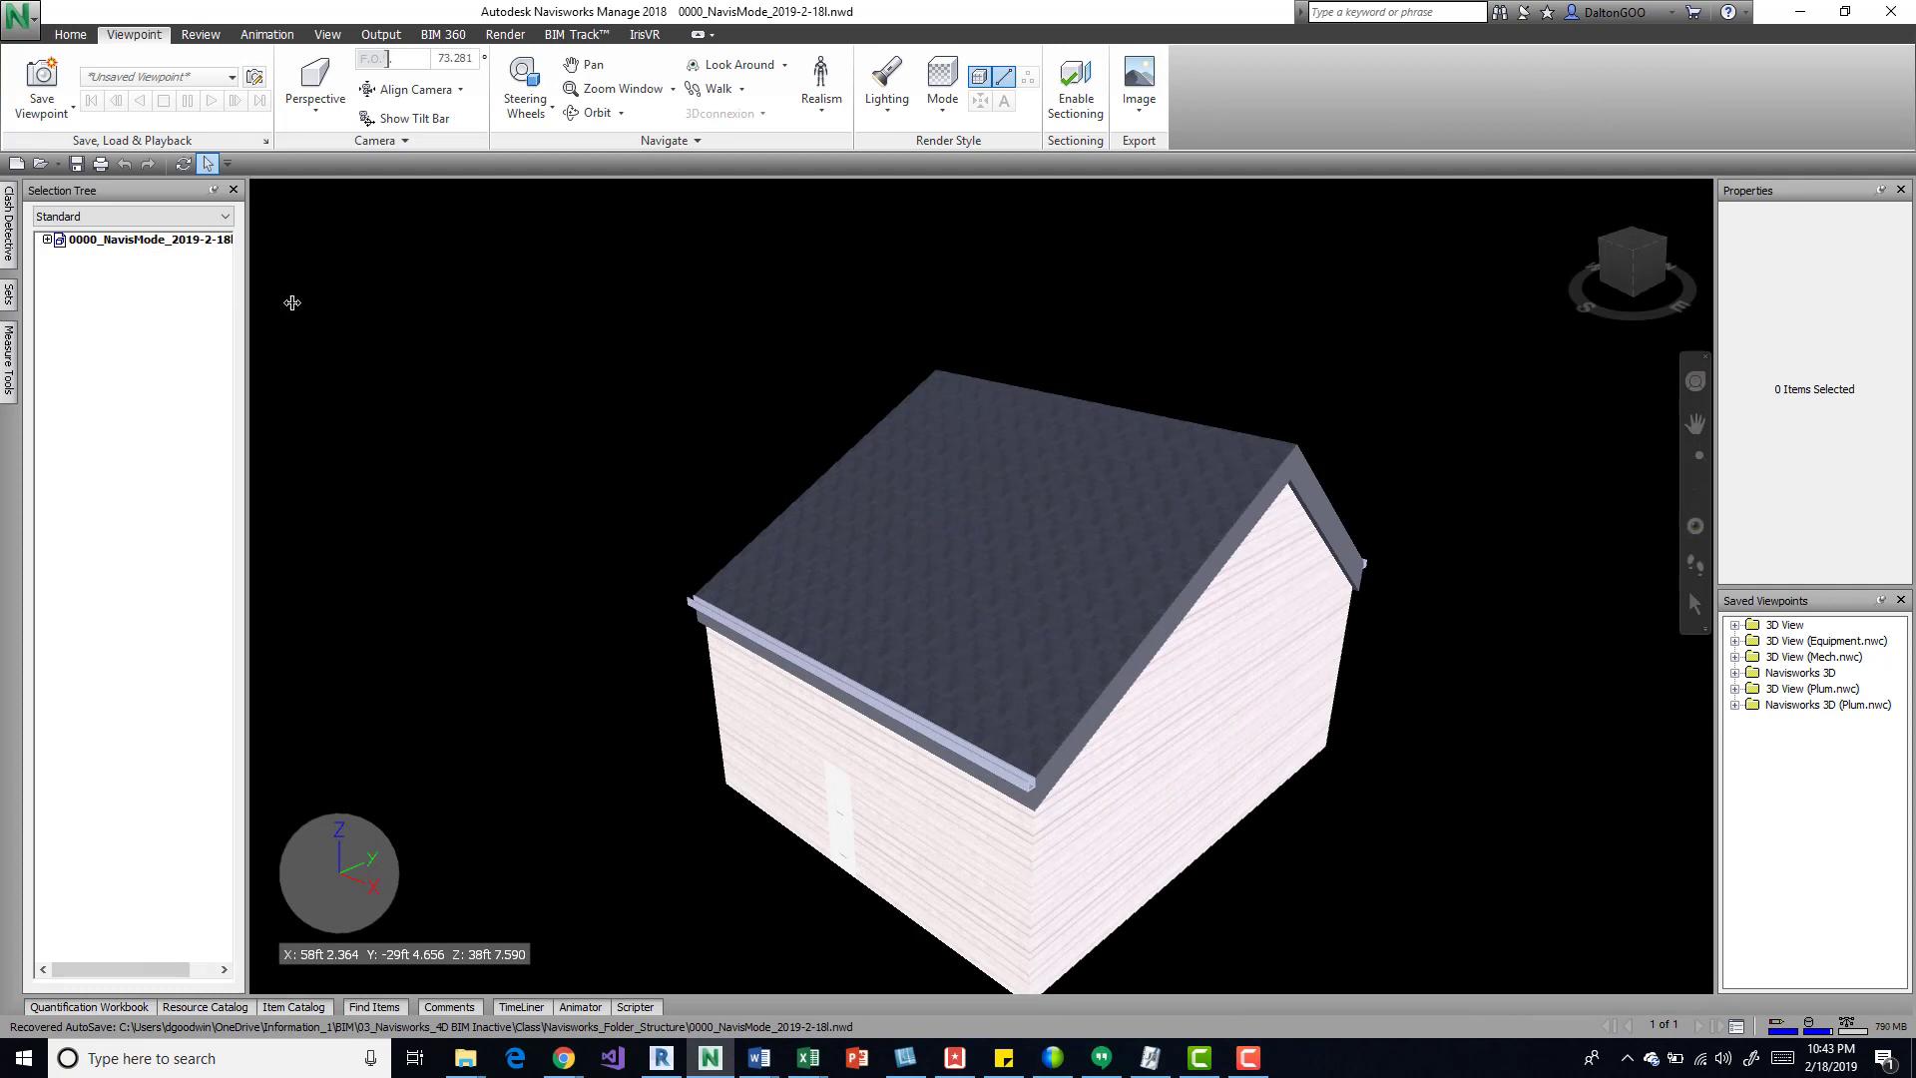
pyautogui.moveTo(248, 308); pyautogui.dragTo(369, 311)
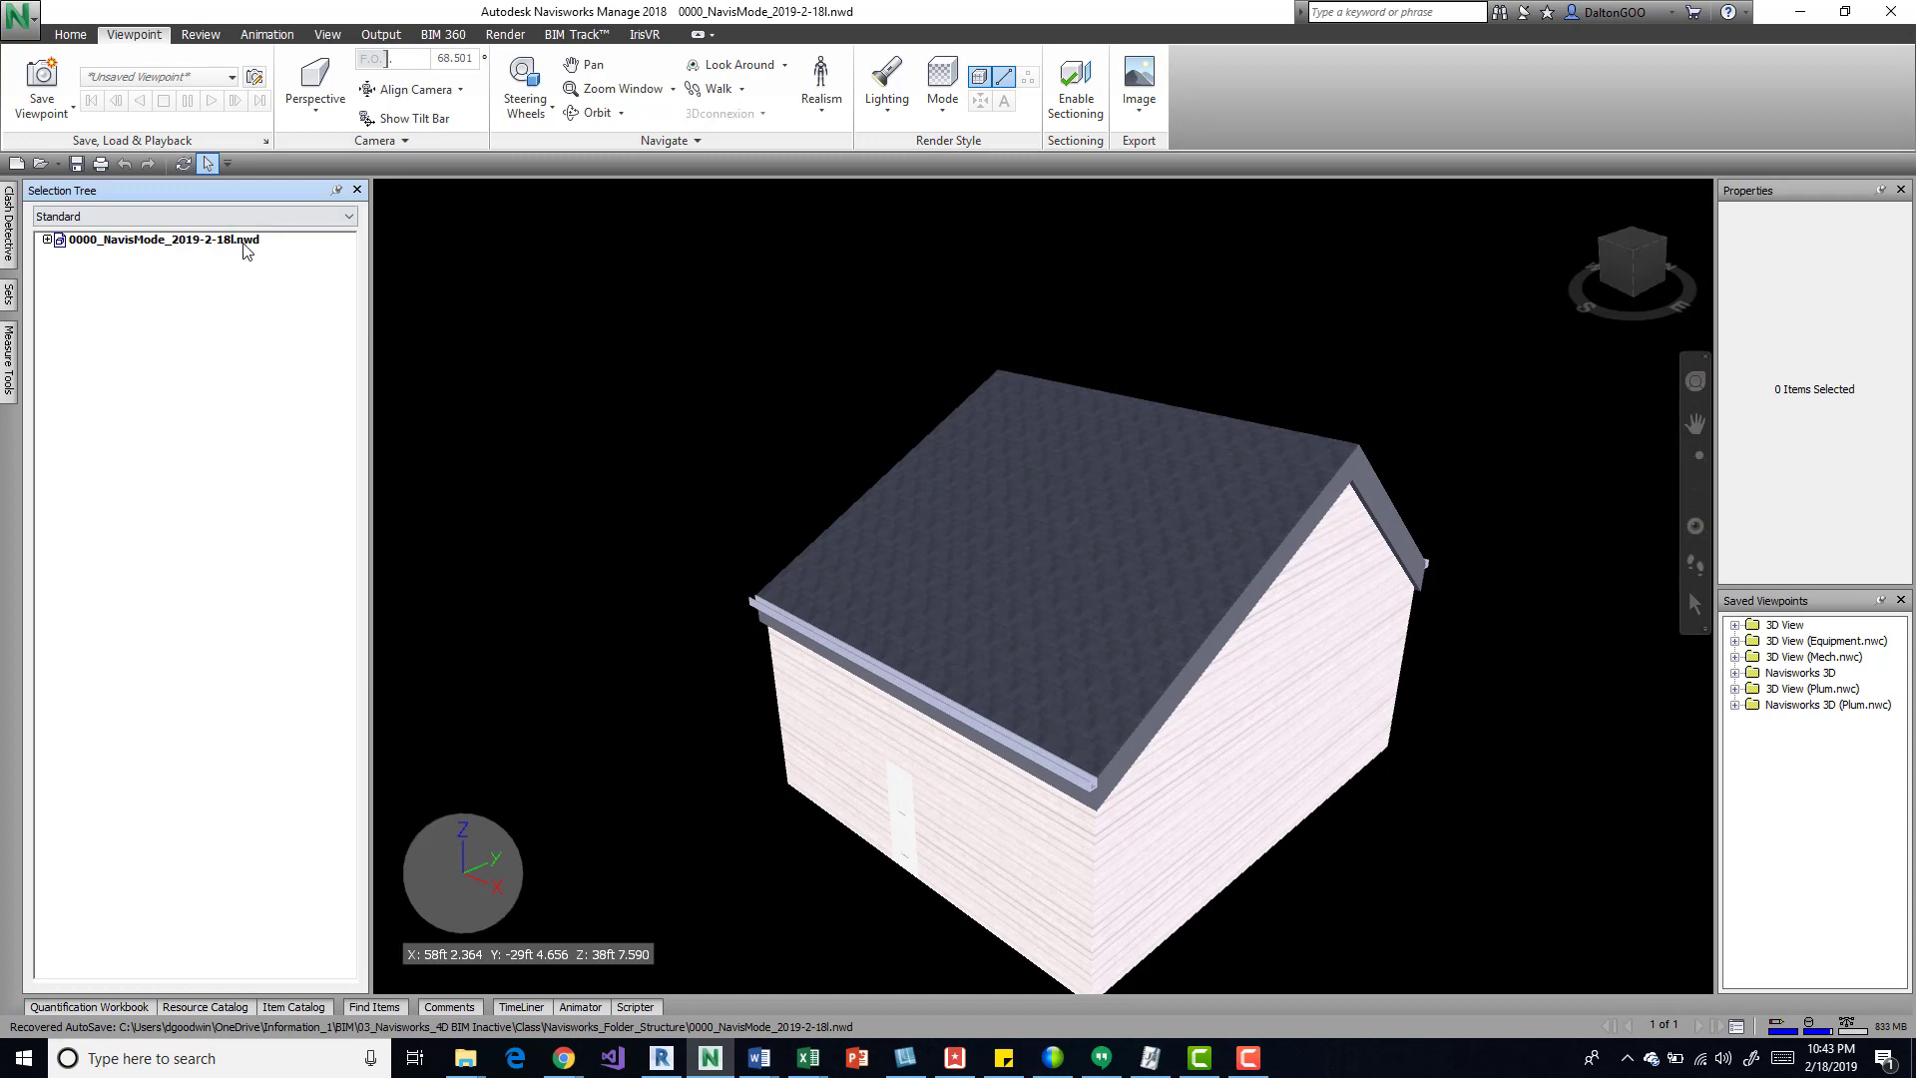
# Step: Check the Selection Tree's display modes, keep Standard and expand 0000_NavisMode_2019-2-18l.nwd to its discipline files
pyautogui.click(125, 216)
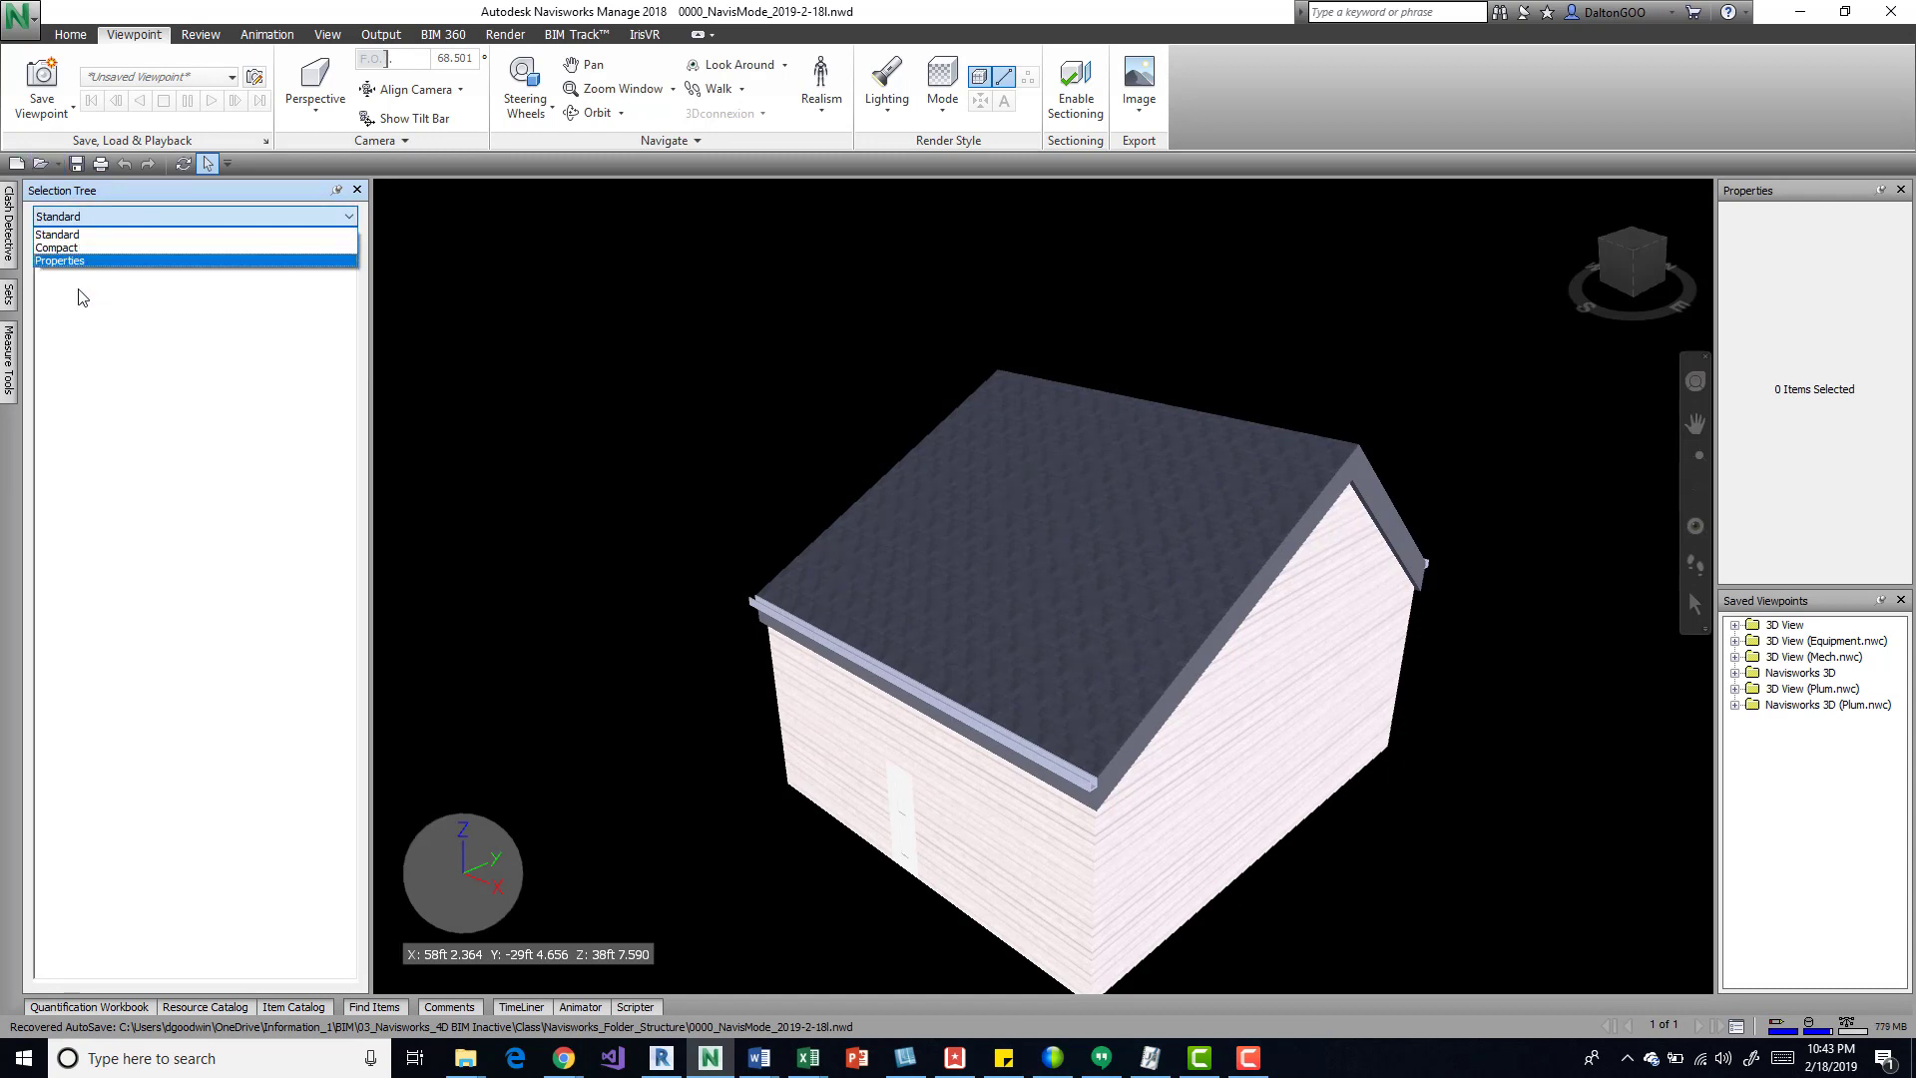
pyautogui.click(134, 214)
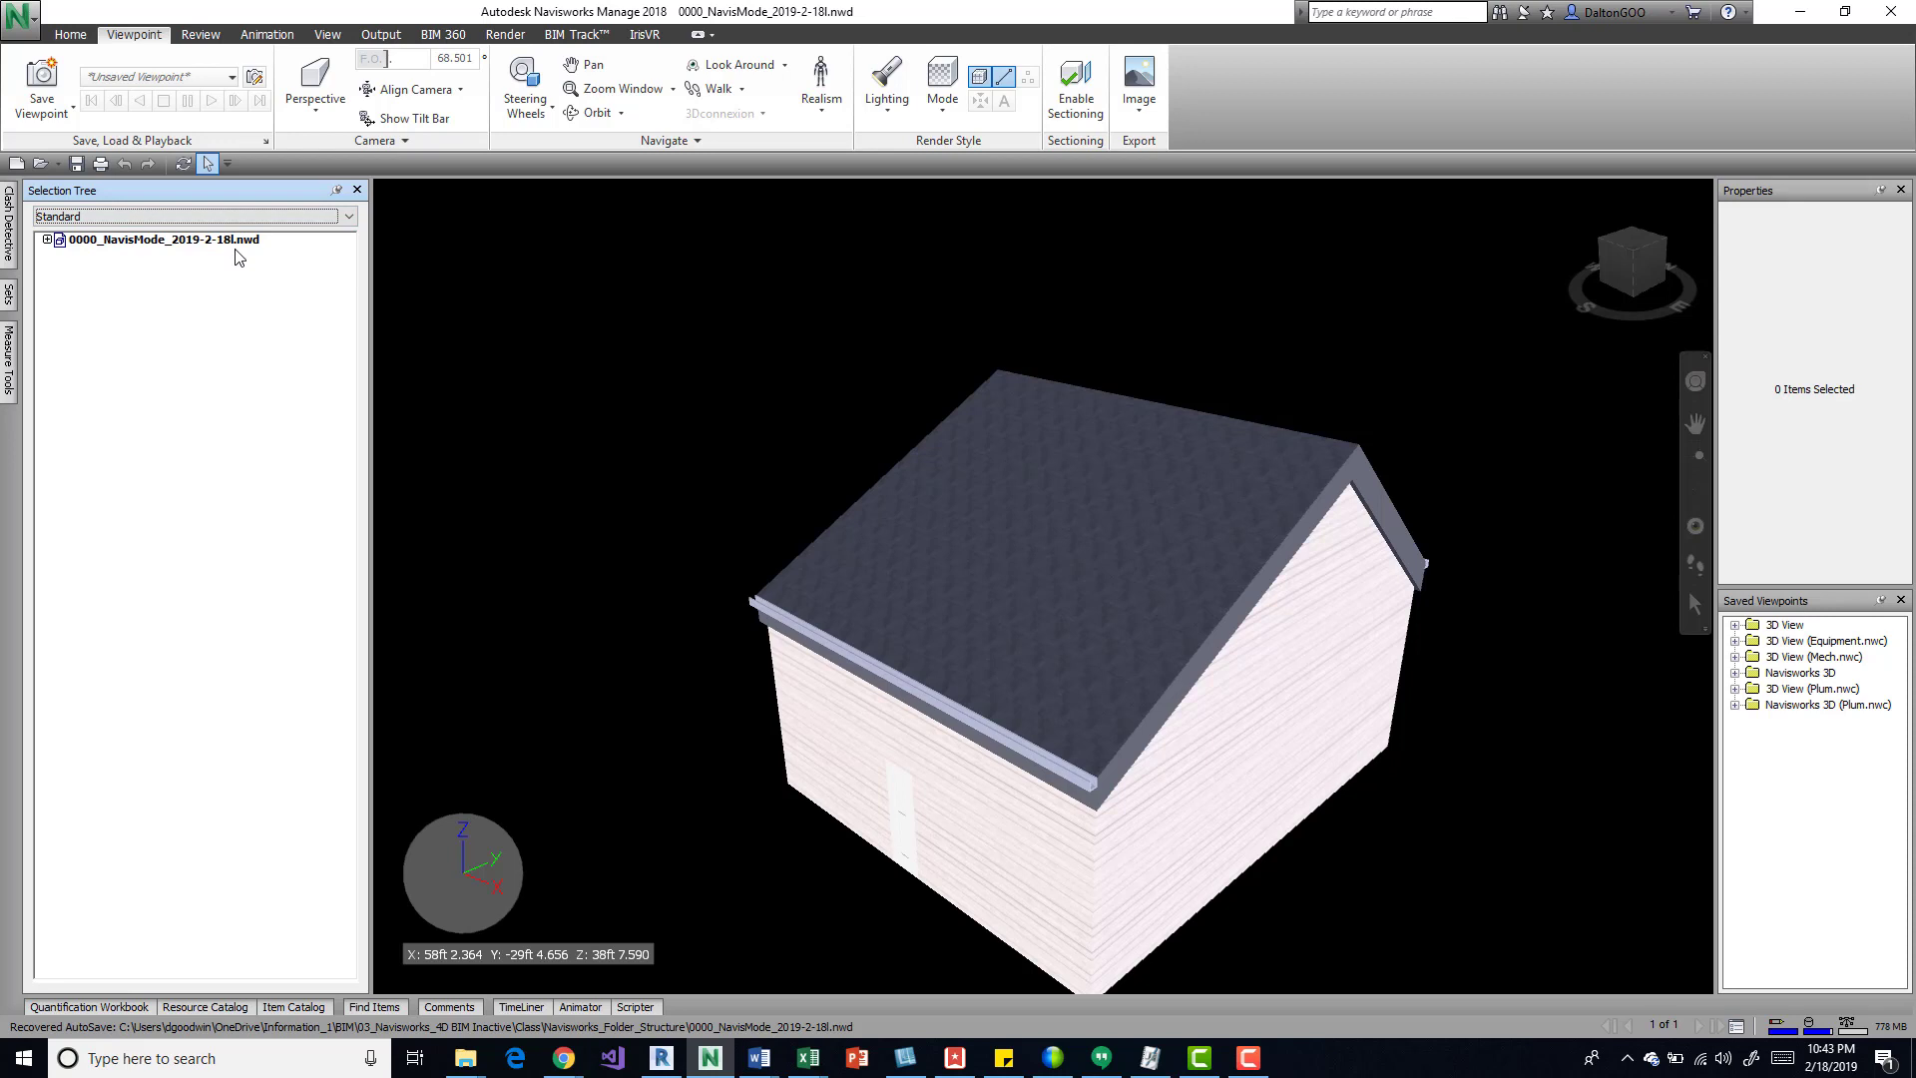
pyautogui.click(47, 240)
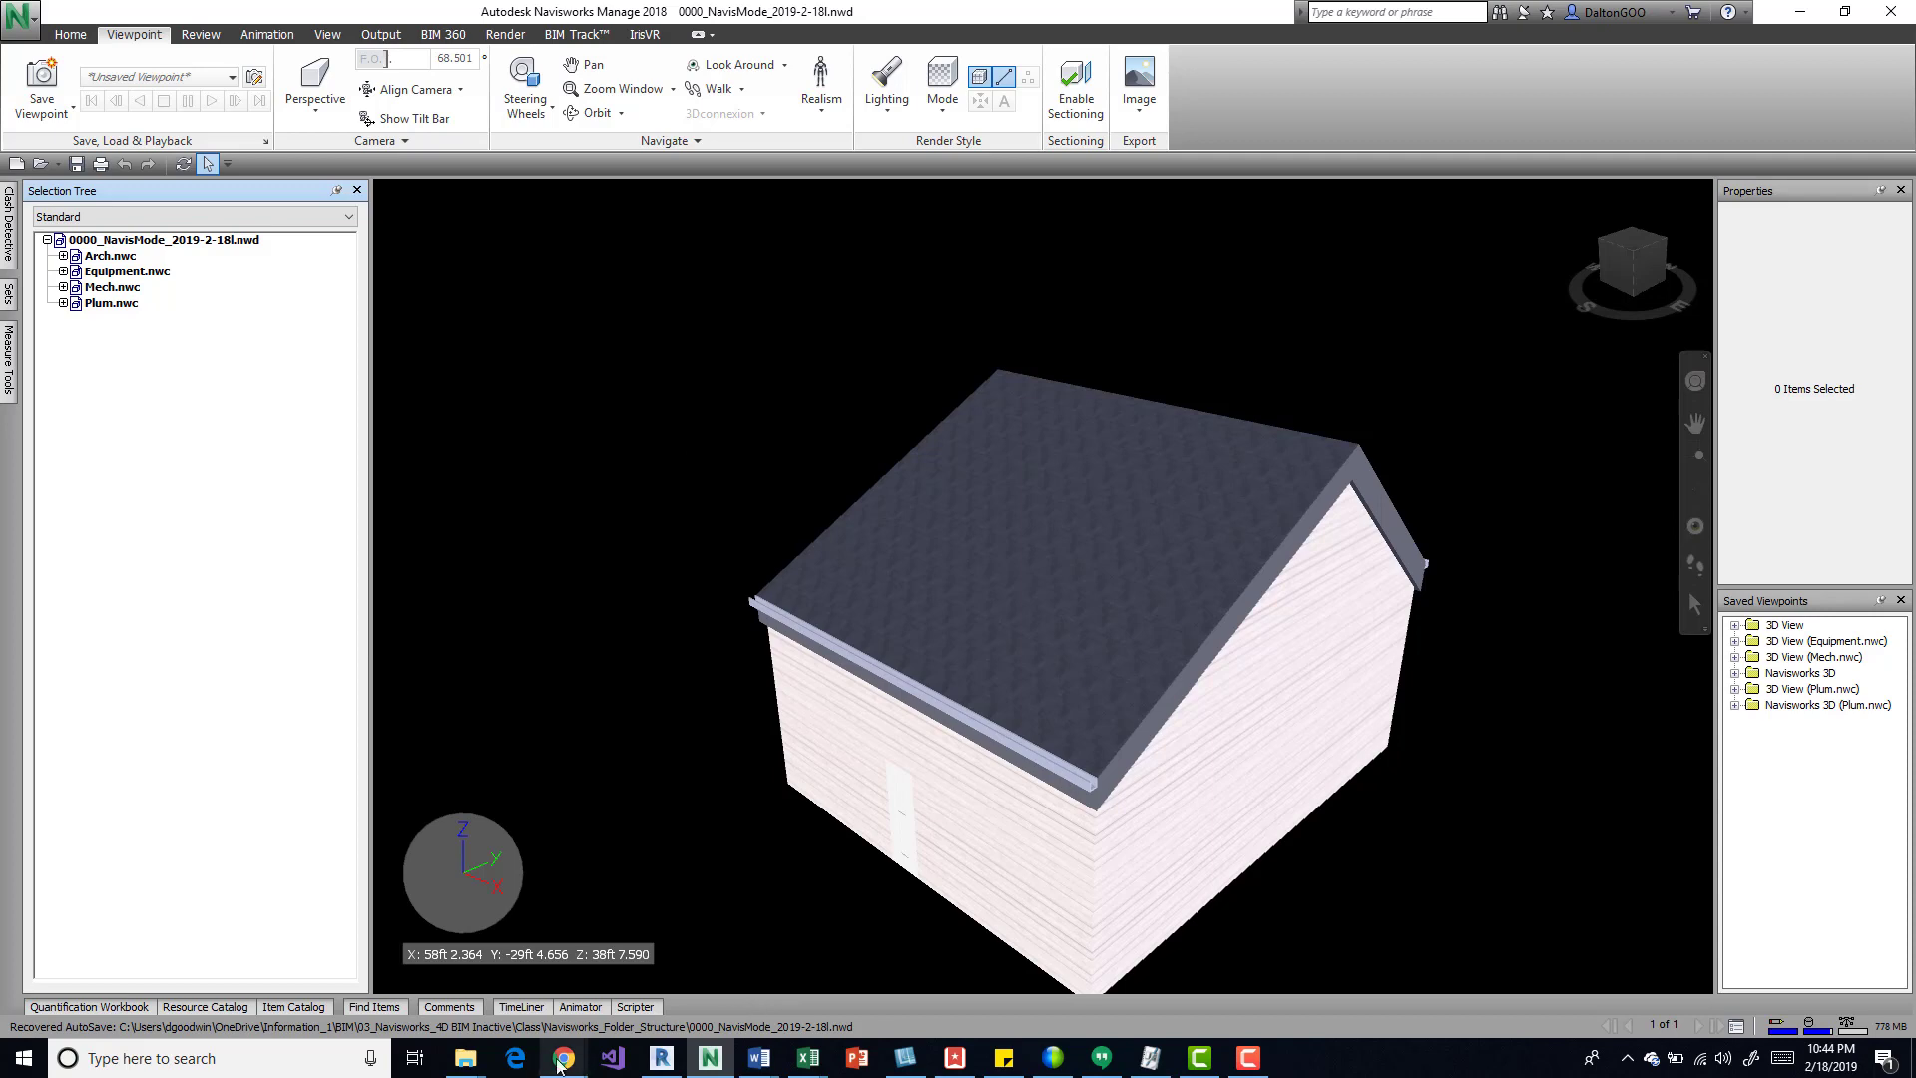
# Step: Switch to the Revit folder window in File Explorer and open Navisworks_Folder_Structure inside the Class folder
pyautogui.moveTo(475, 1059)
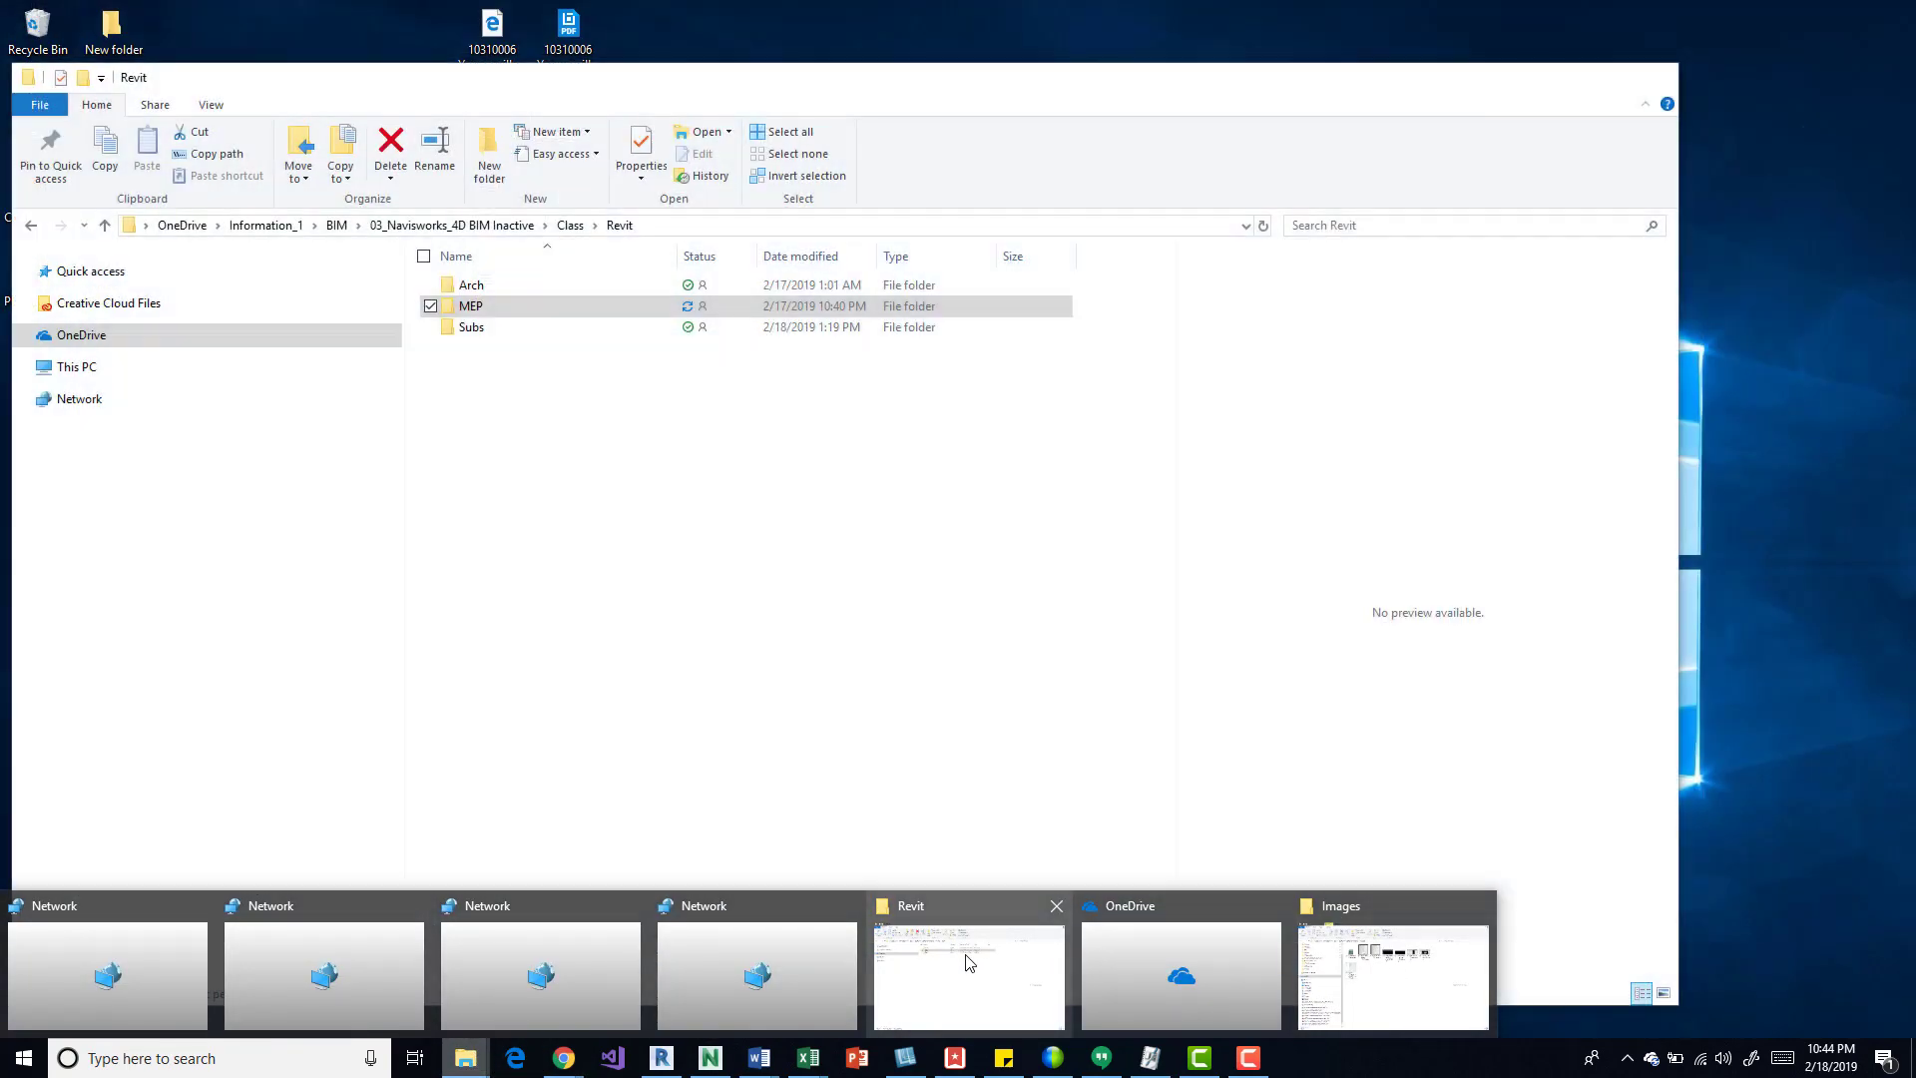
pyautogui.click(964, 964)
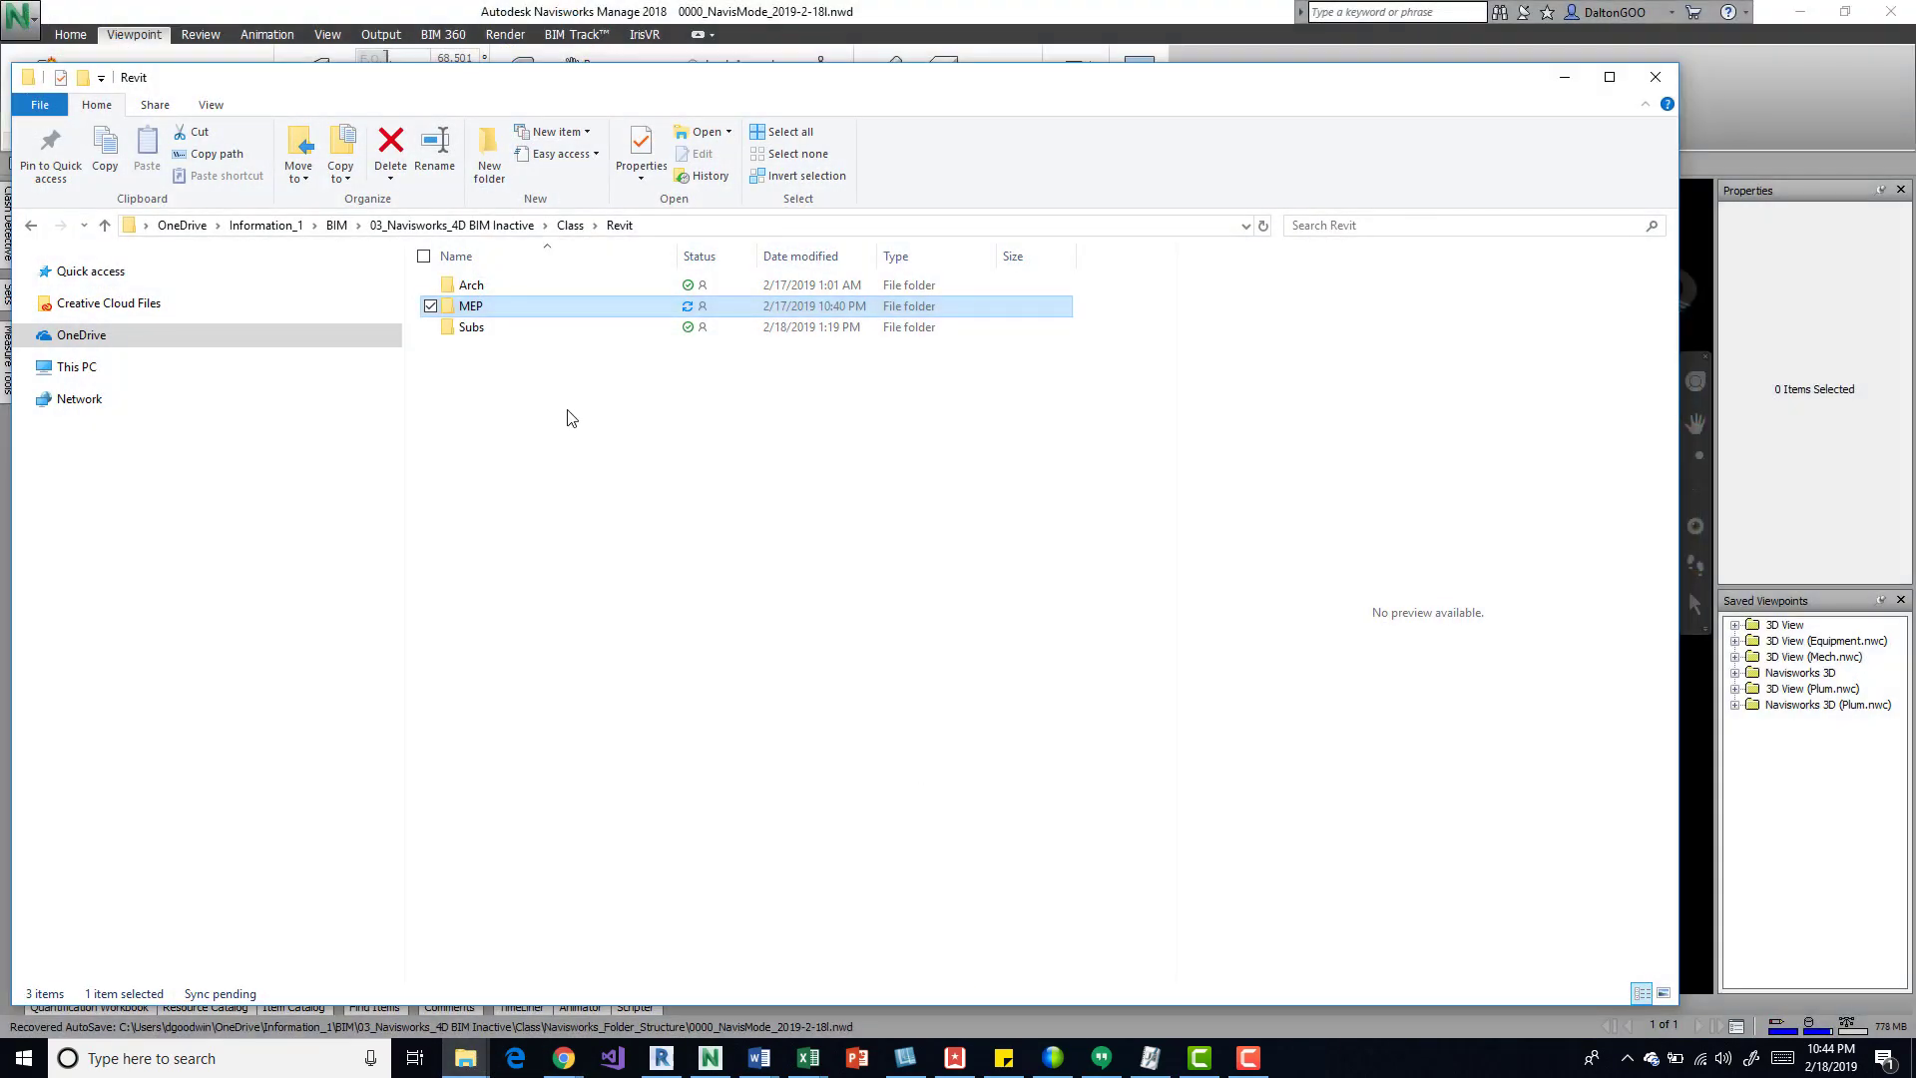
pyautogui.click(569, 224)
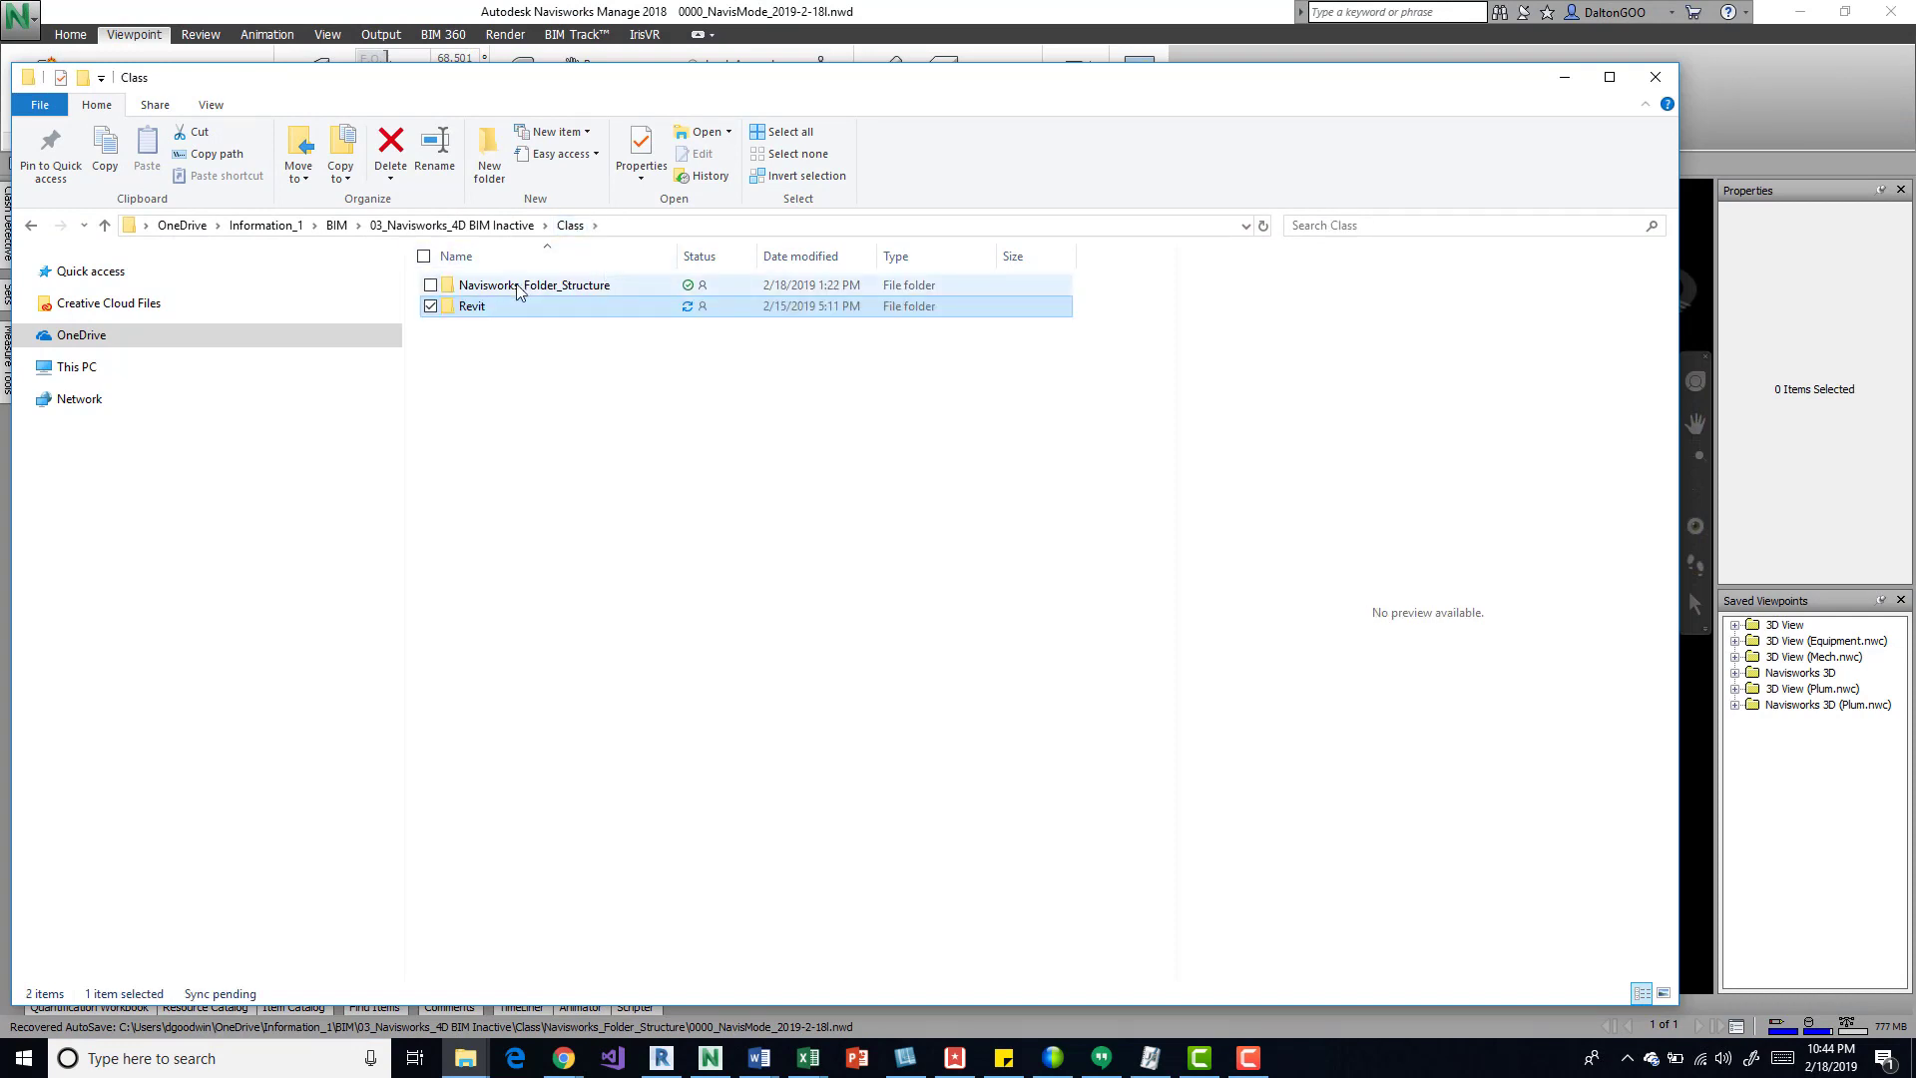
pyautogui.doubleClick(543, 286)
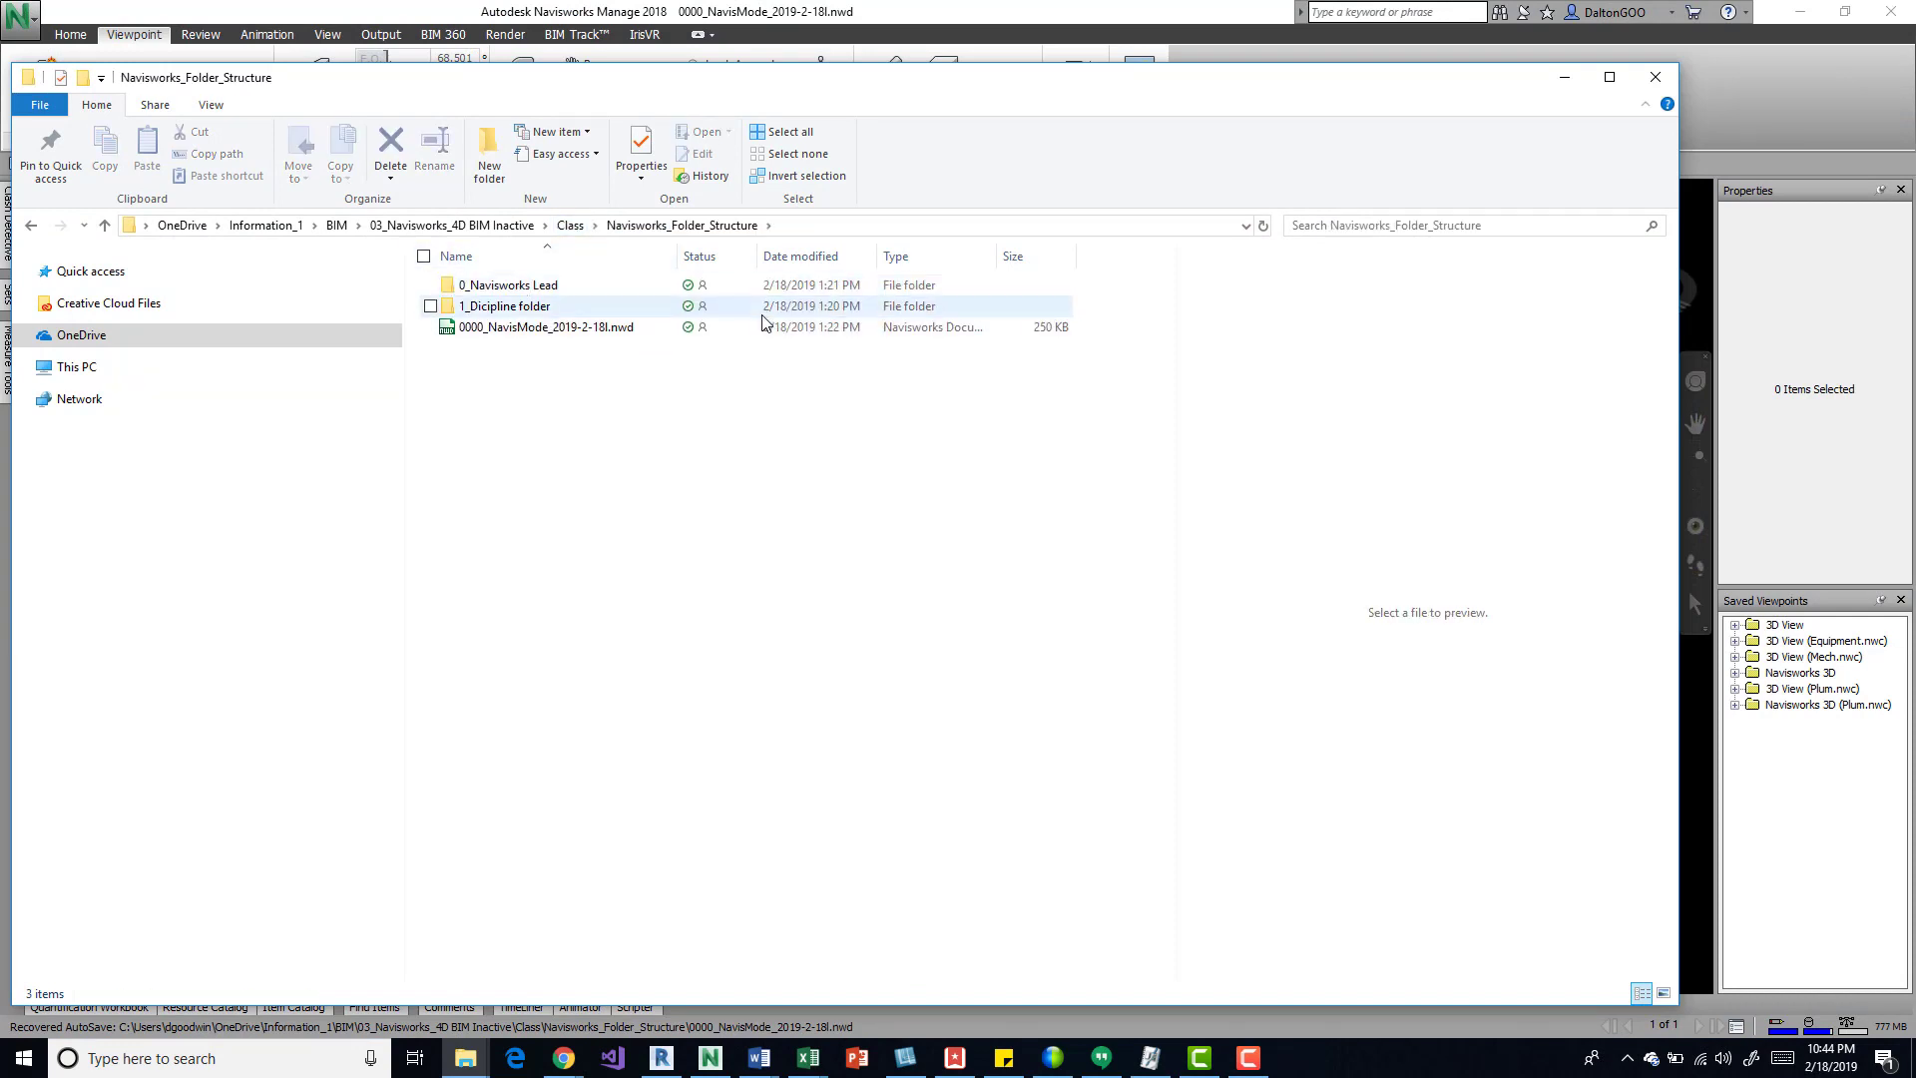
# Step: Examine the files inside the 0_Navisworks Lead and 1_Dicipline folder subfolders, returning to Navisworks_Folder_Structure
pyautogui.doubleClick(535, 289)
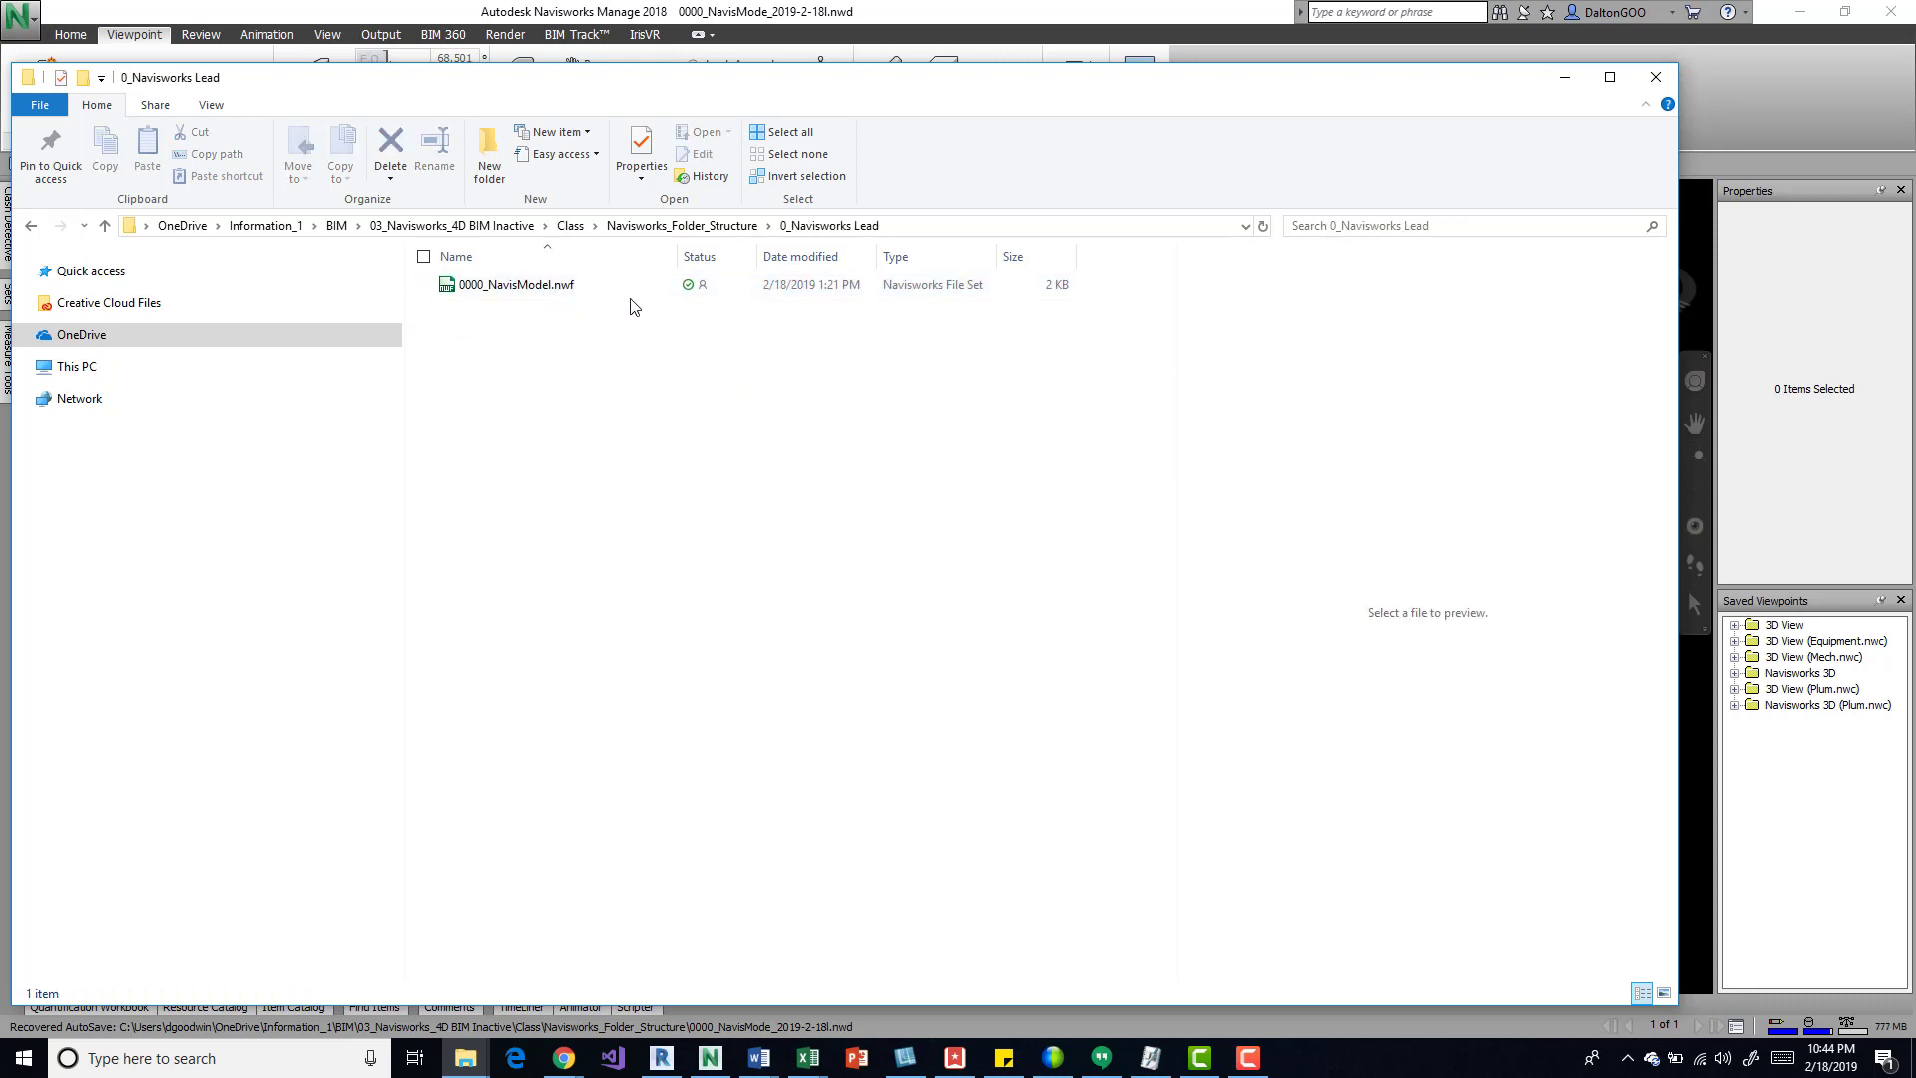
pyautogui.click(719, 228)
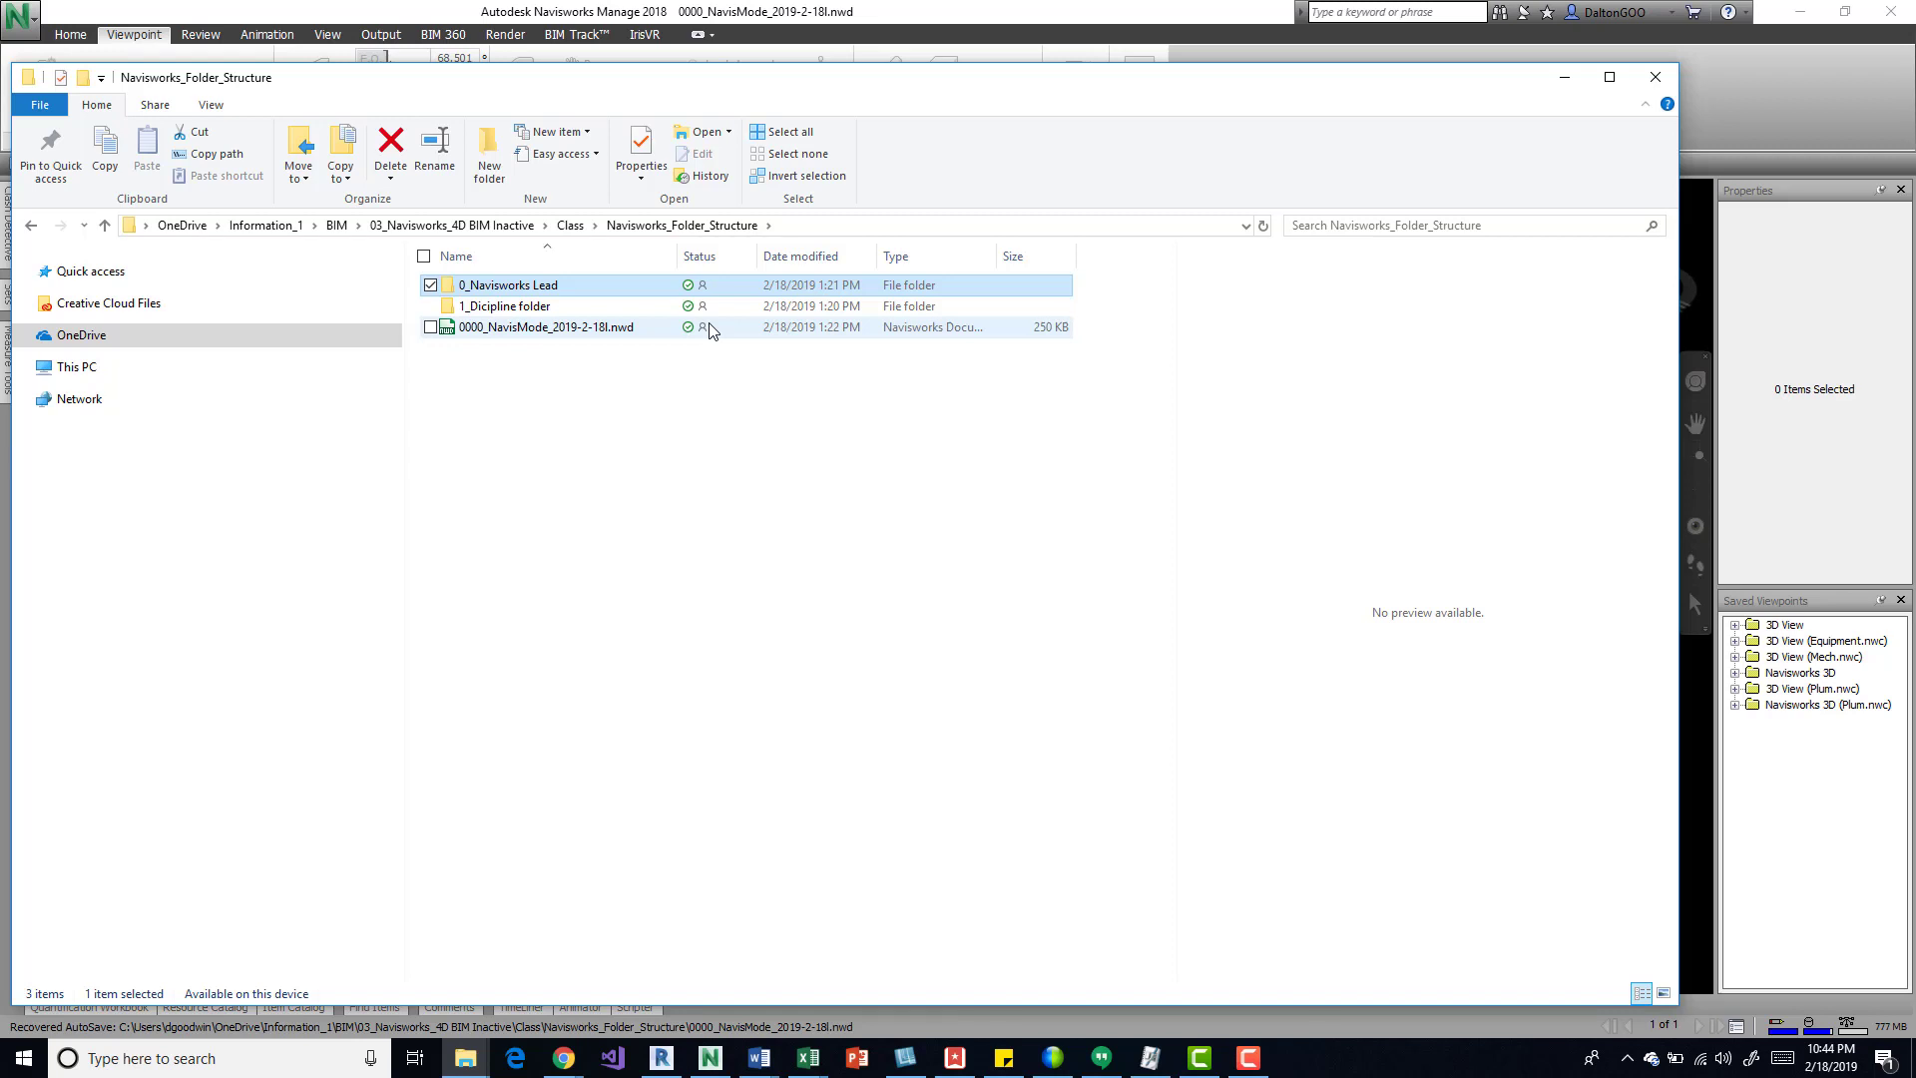
pyautogui.doubleClick(541, 309)
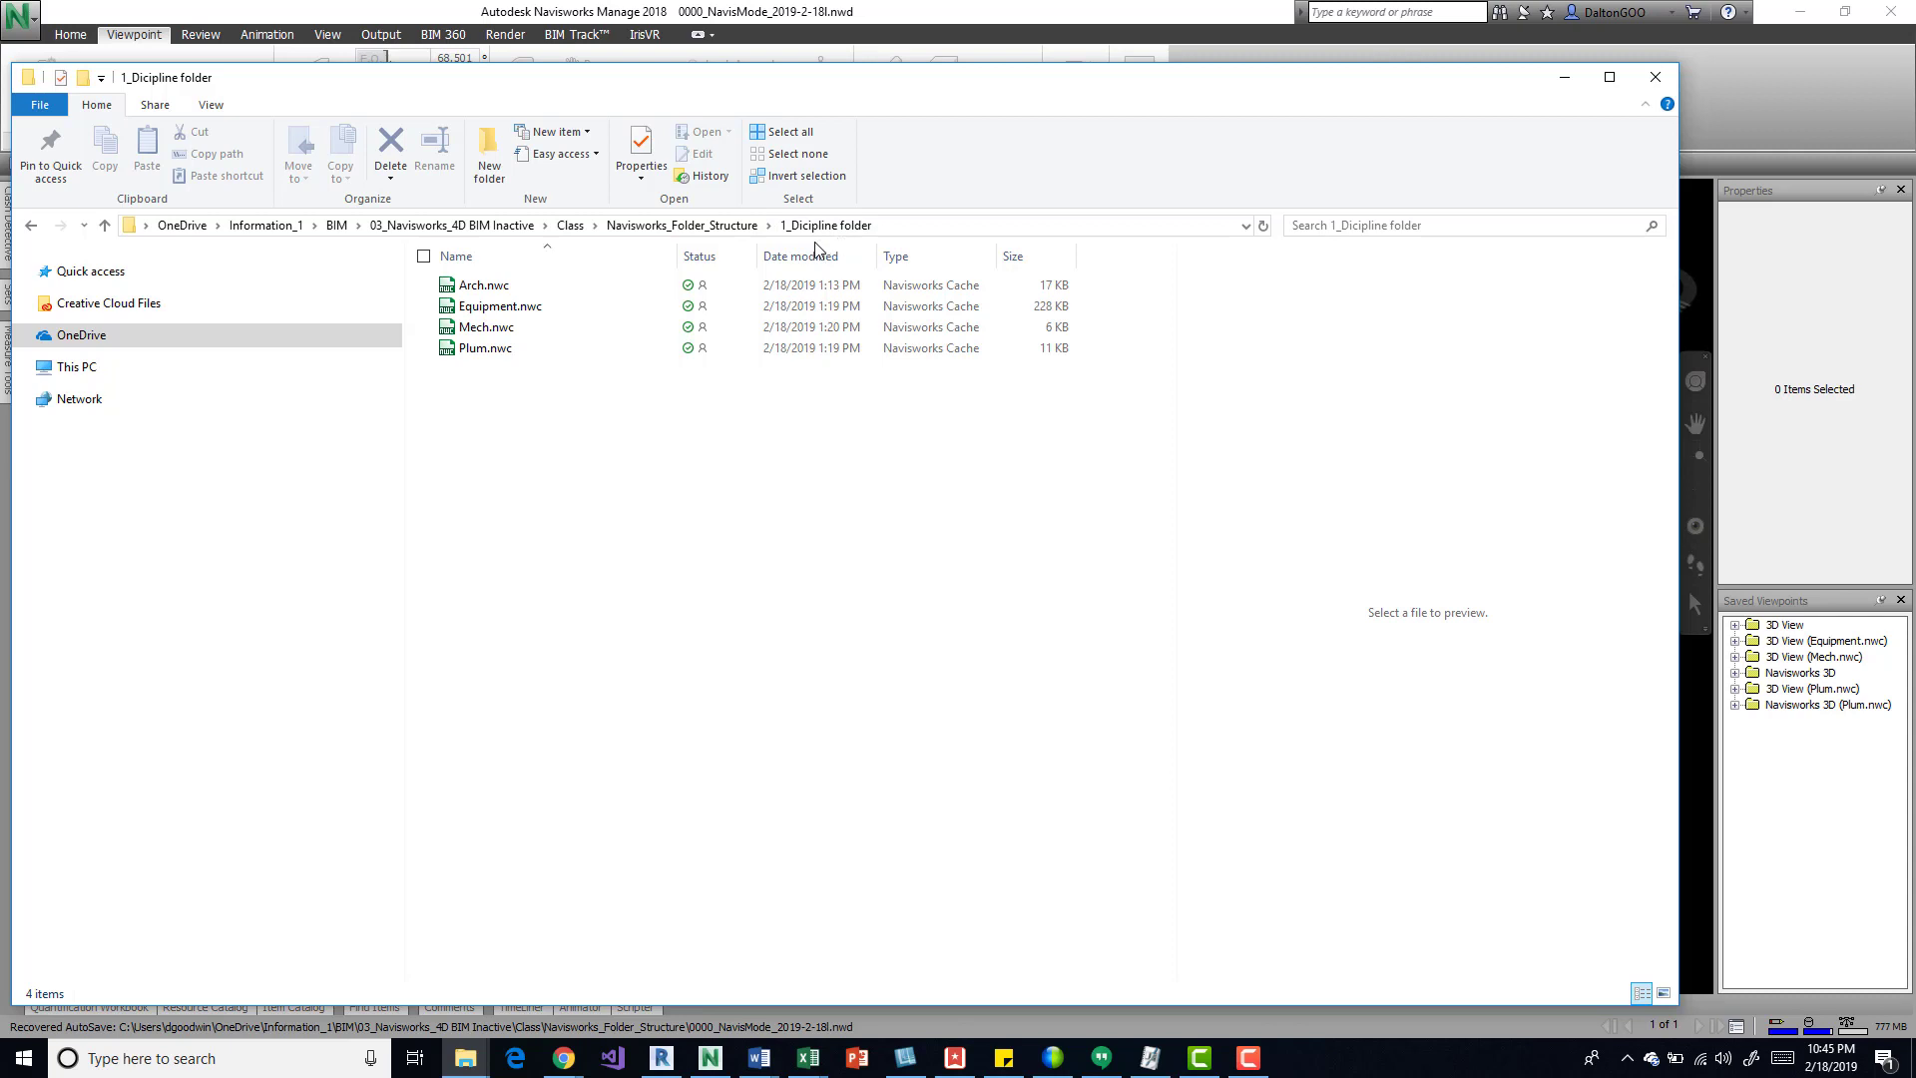
pyautogui.click(682, 227)
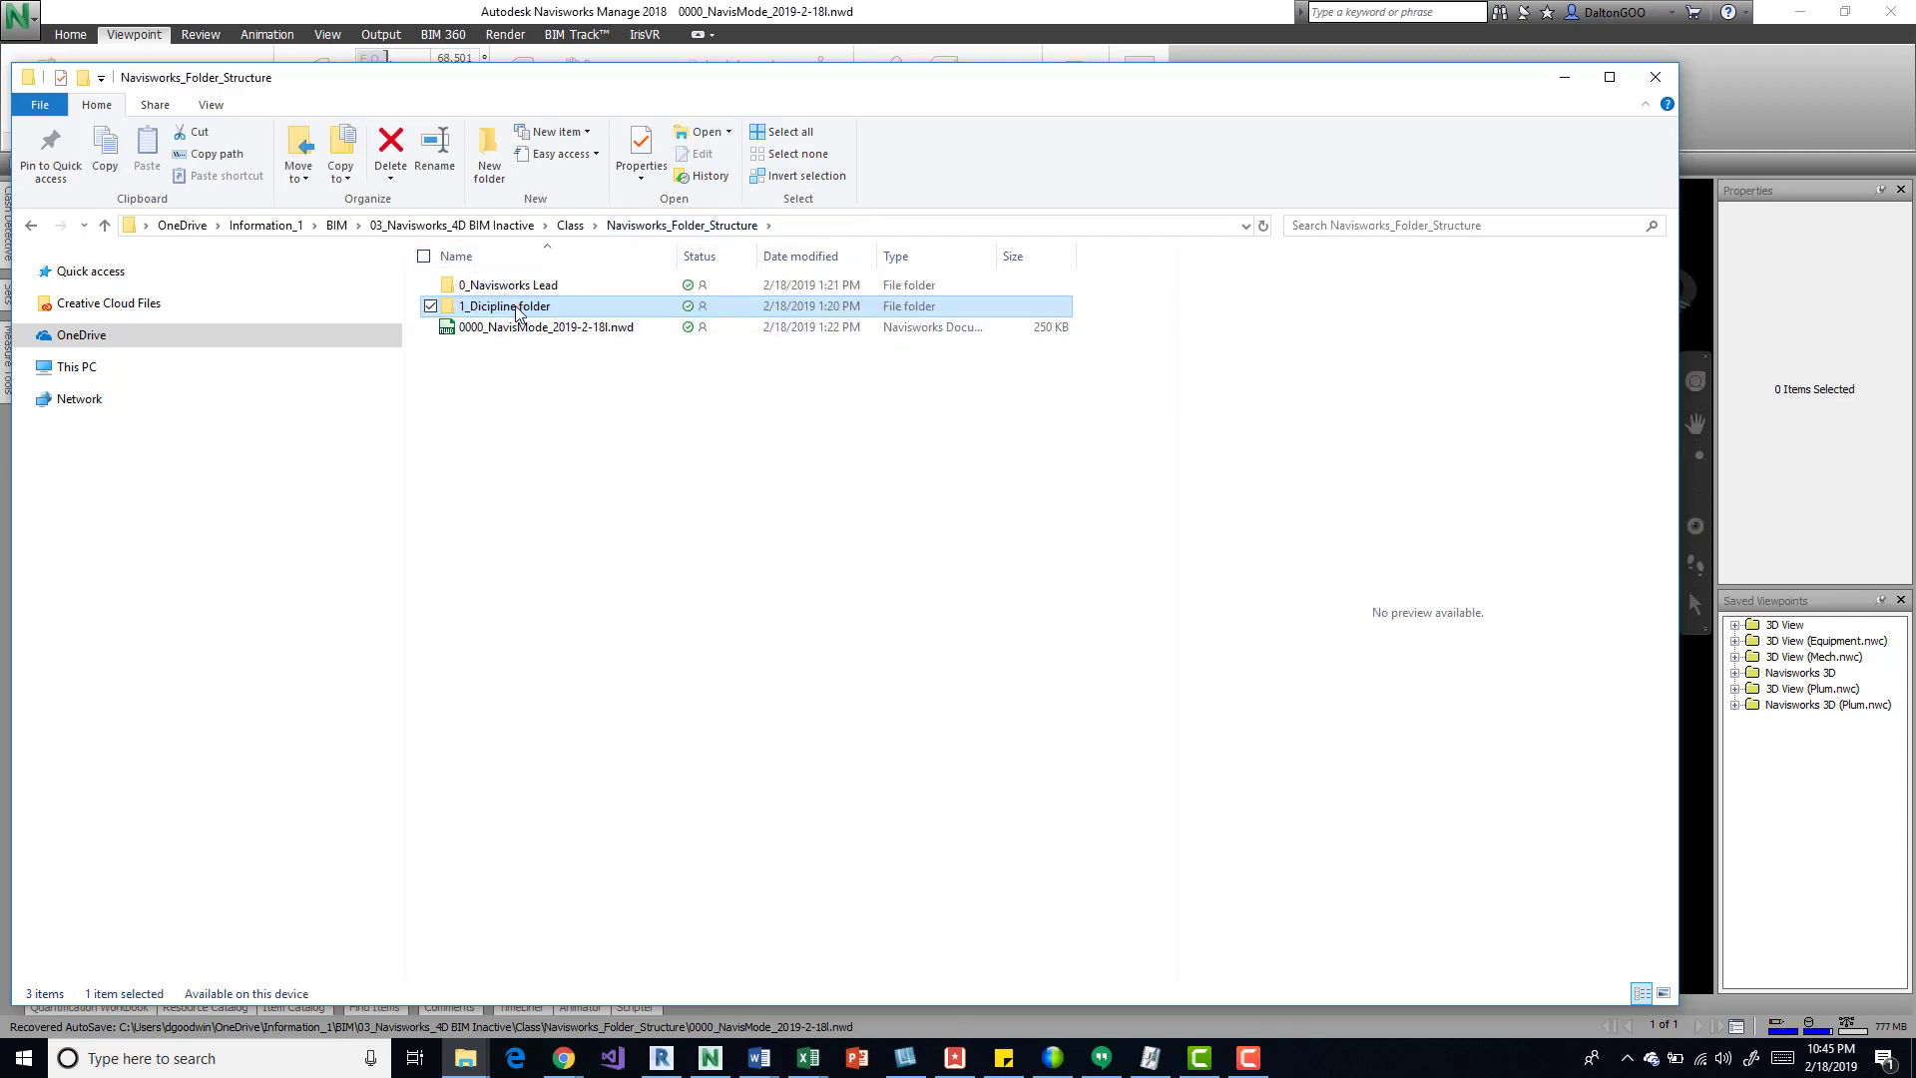
pyautogui.doubleClick(515, 307)
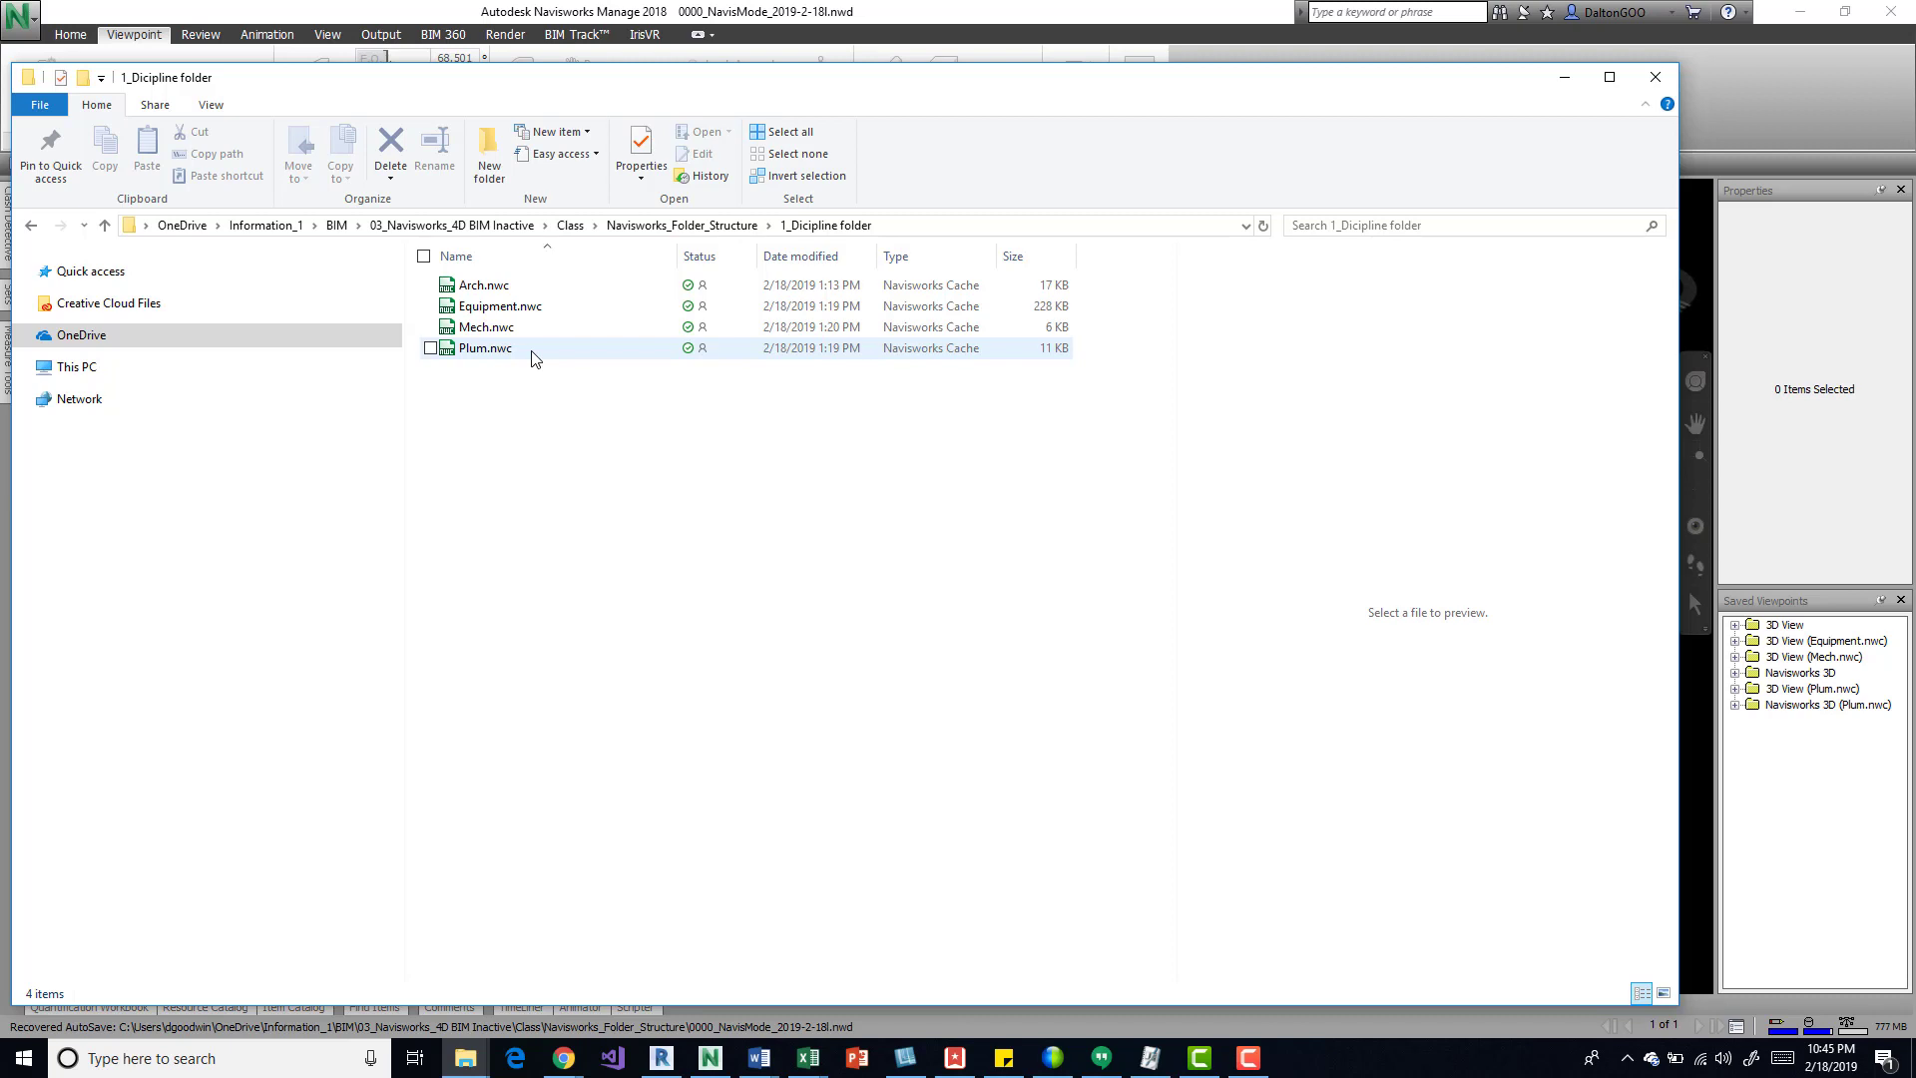
pyautogui.click(682, 224)
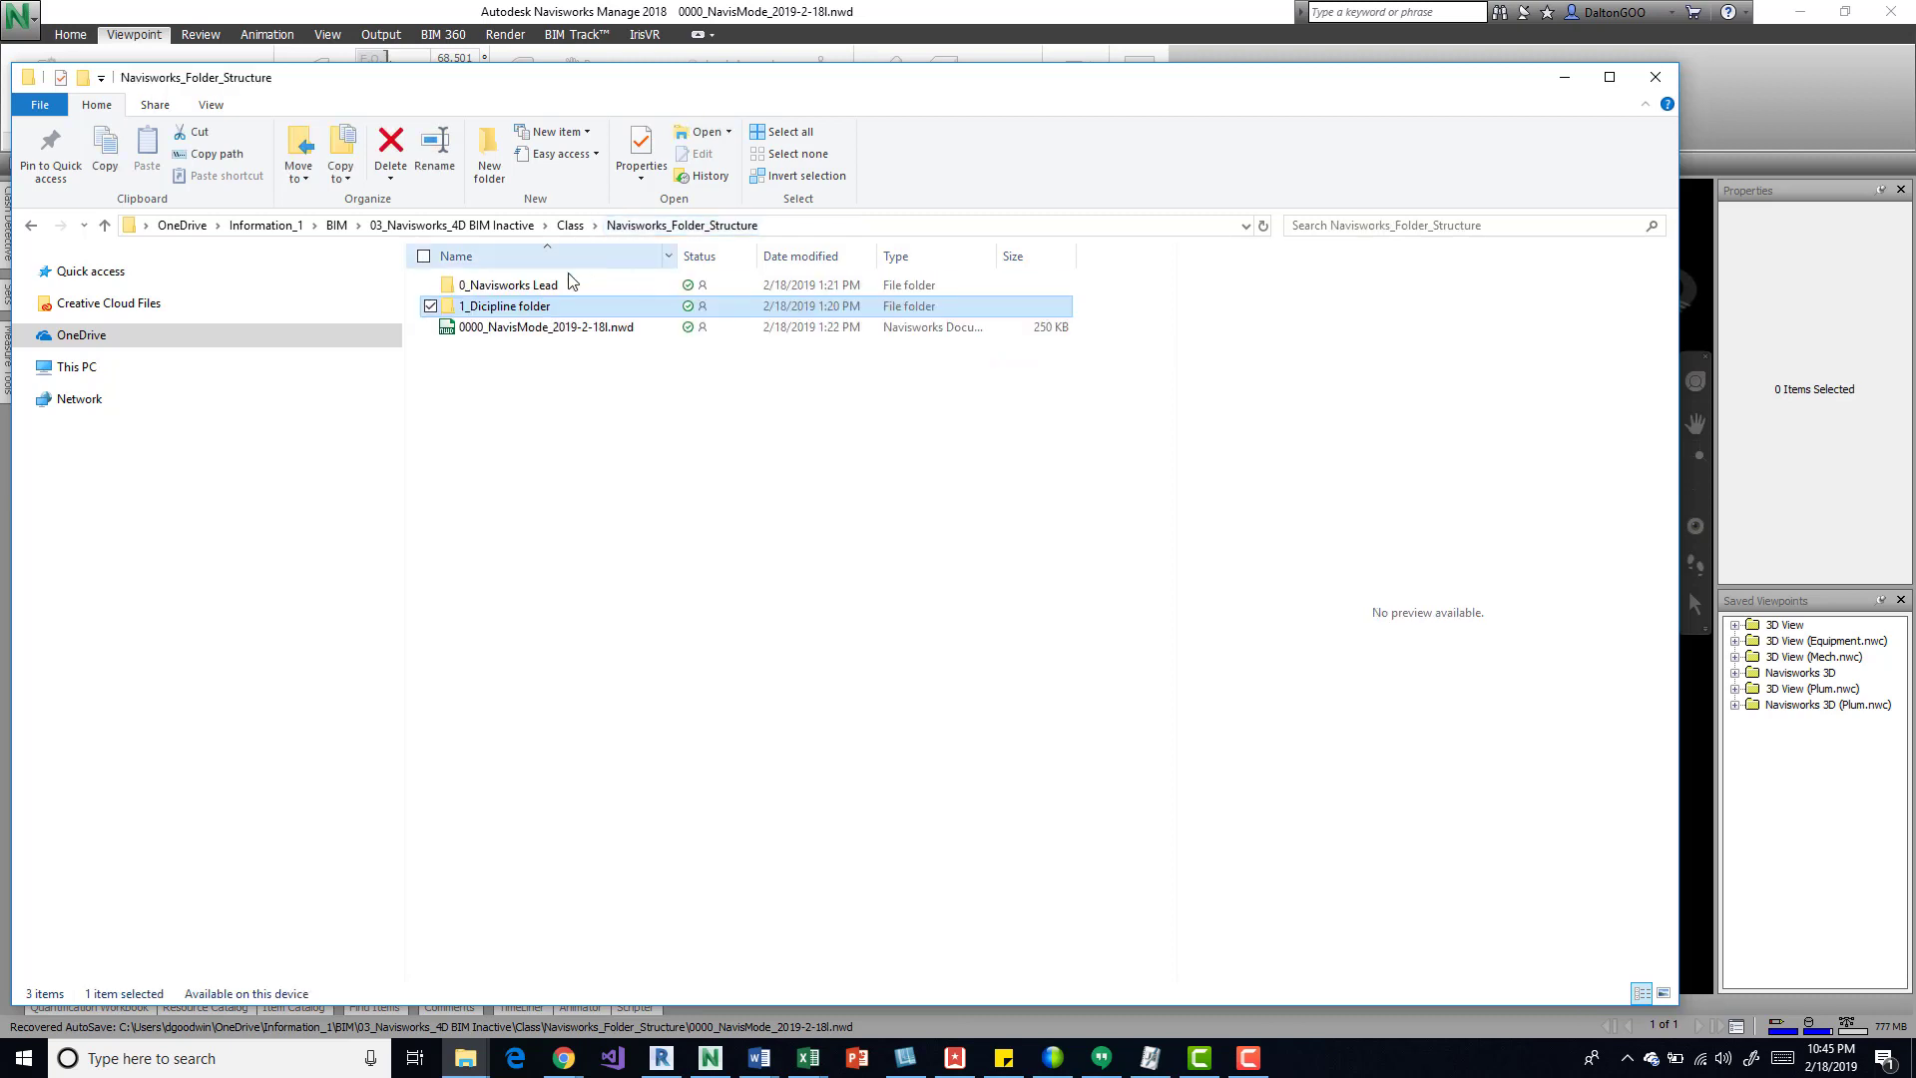
pyautogui.click(555, 285)
pyautogui.doubleClick(555, 284)
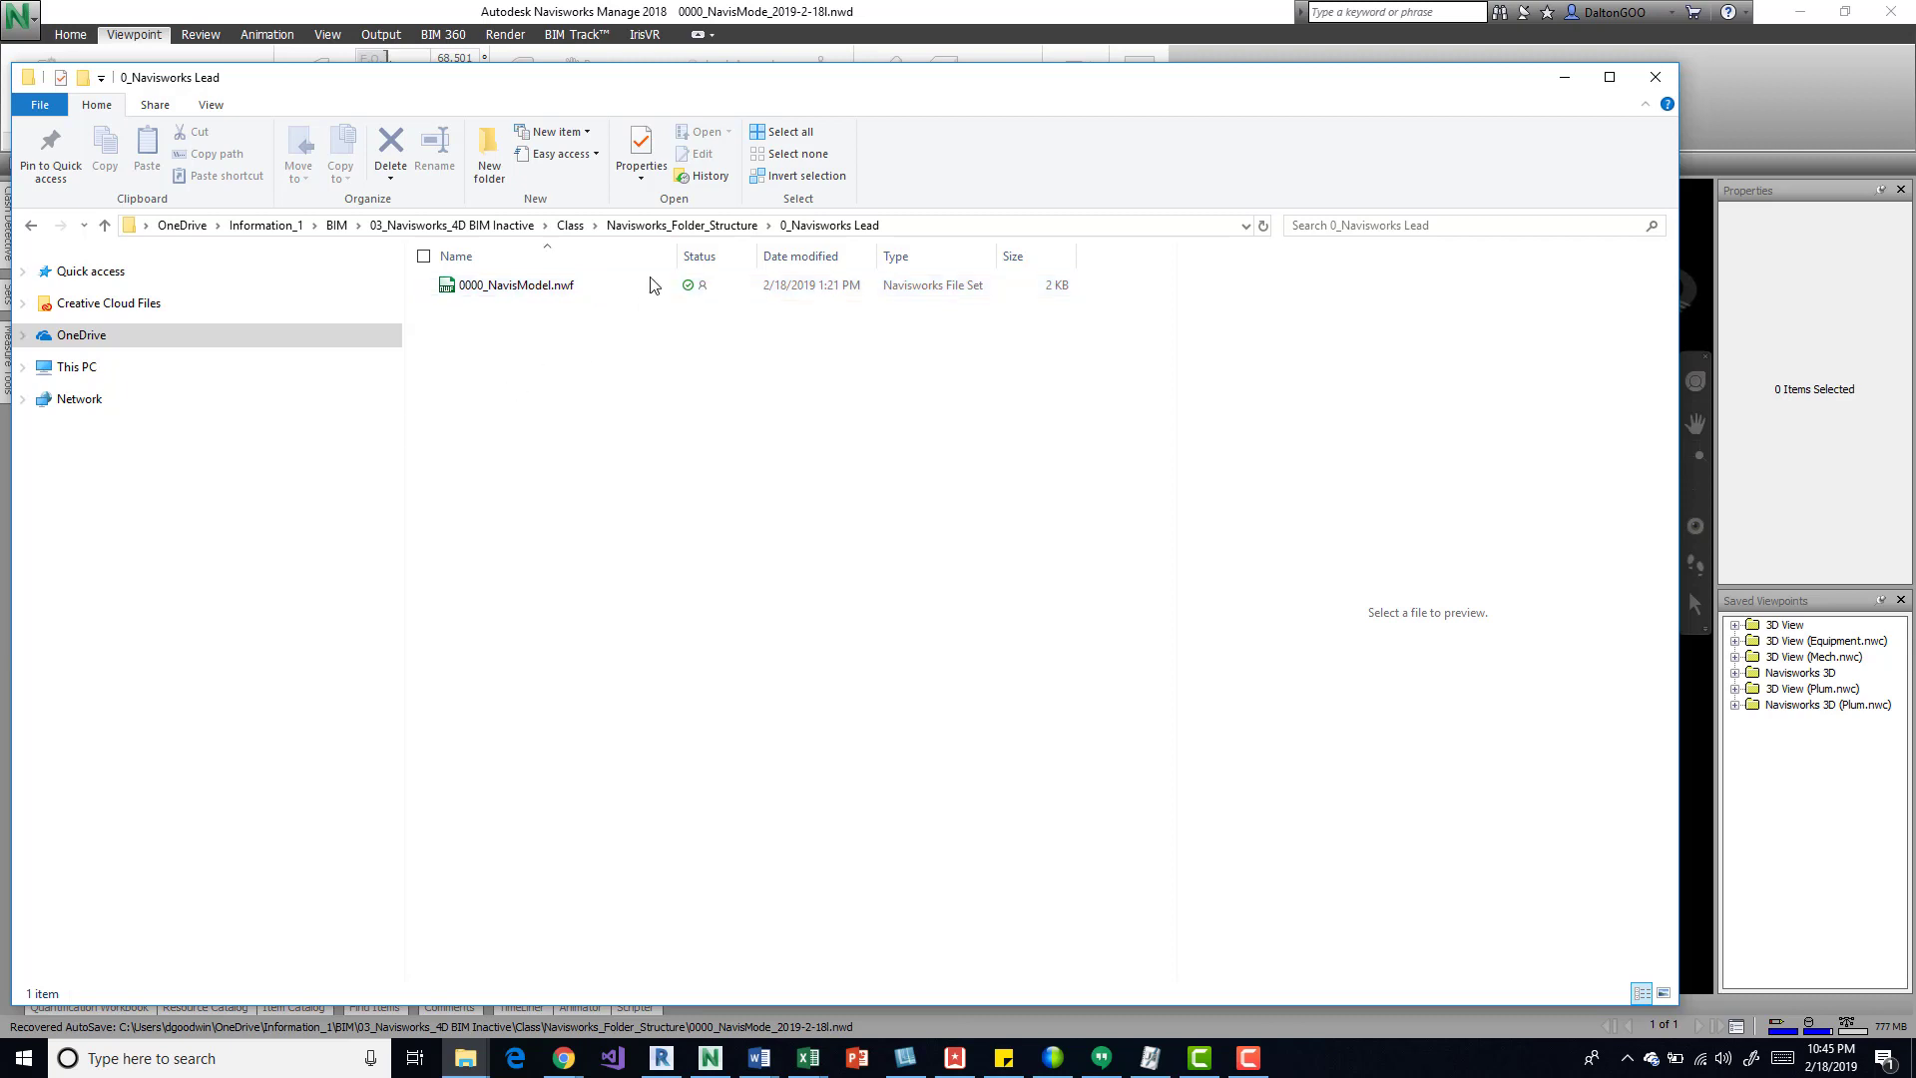
pyautogui.click(682, 229)
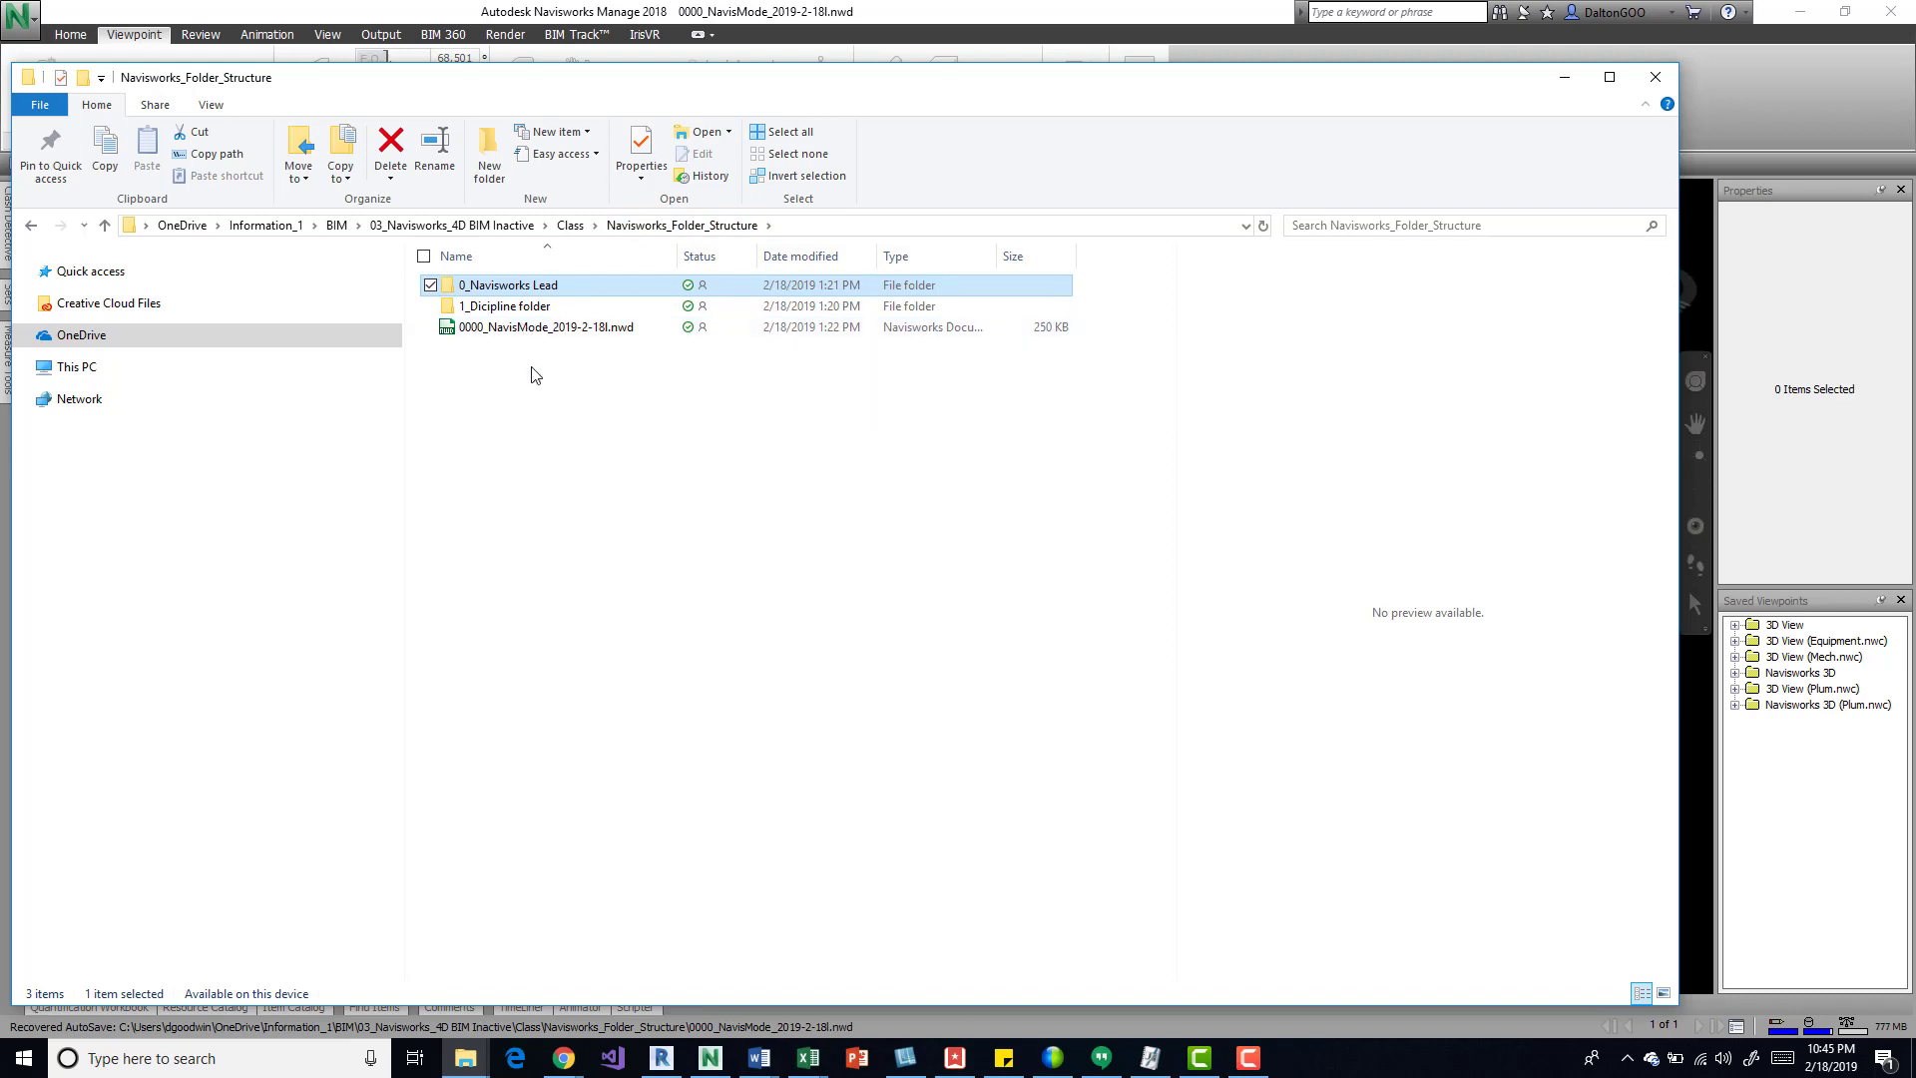
# Step: Create a new folder named Archive in Navisworks_Folder_Structure
pyautogui.rightClick(532, 366)
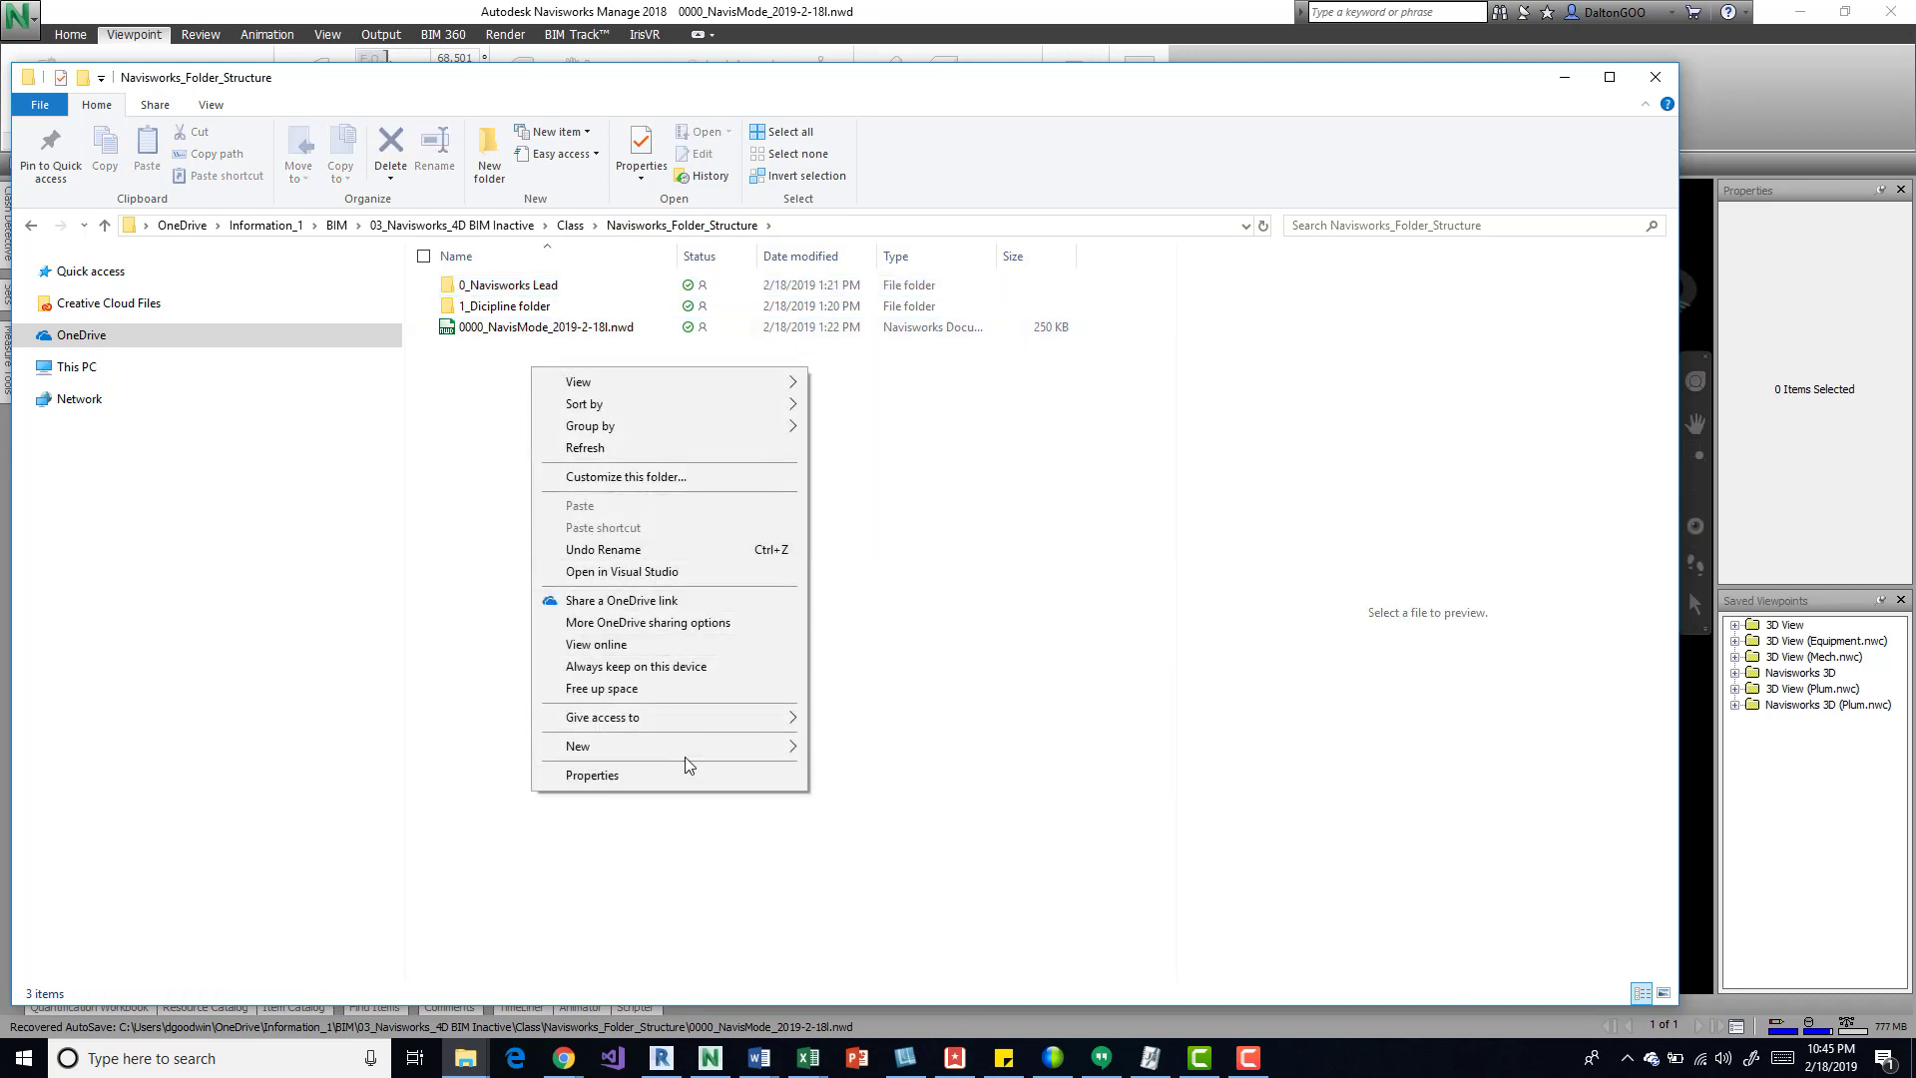
pyautogui.moveTo(685, 752)
pyautogui.click(855, 749)
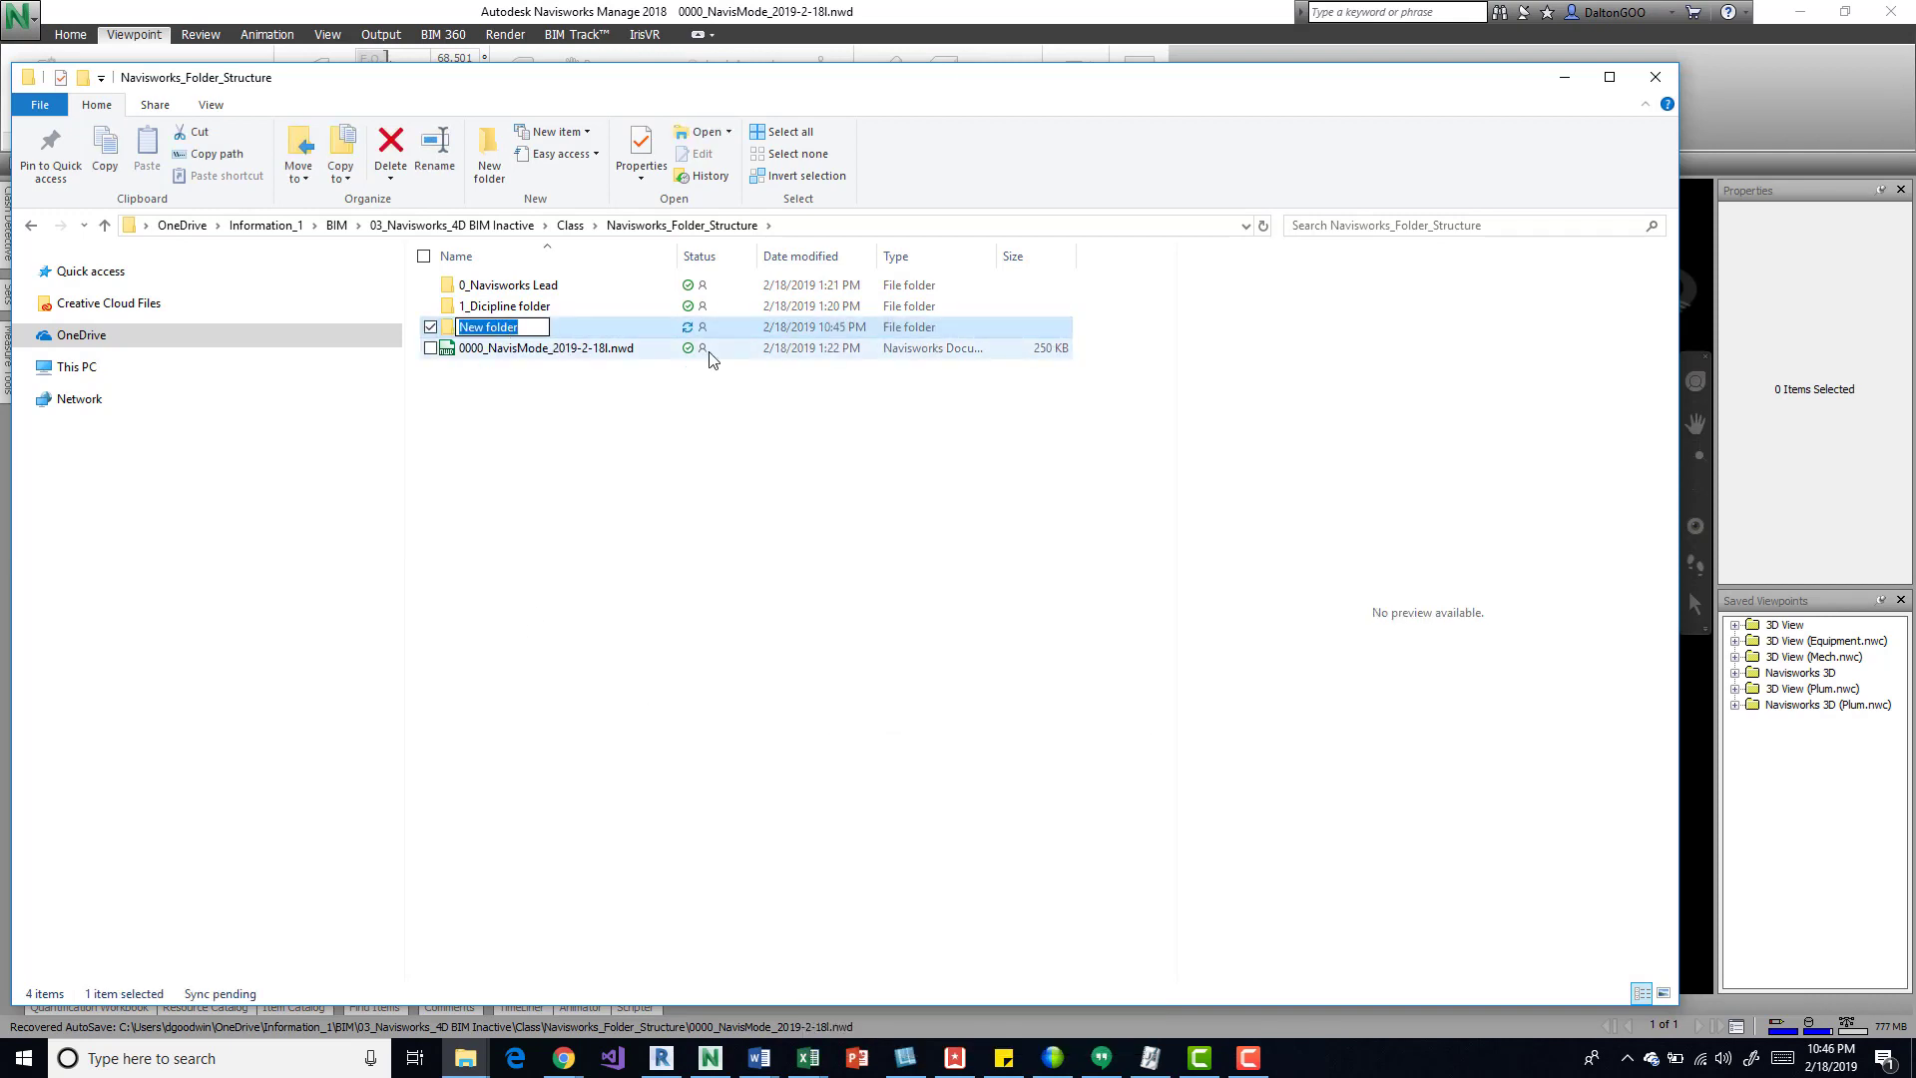
pyautogui.write('Archive')
pyautogui.click(713, 359)
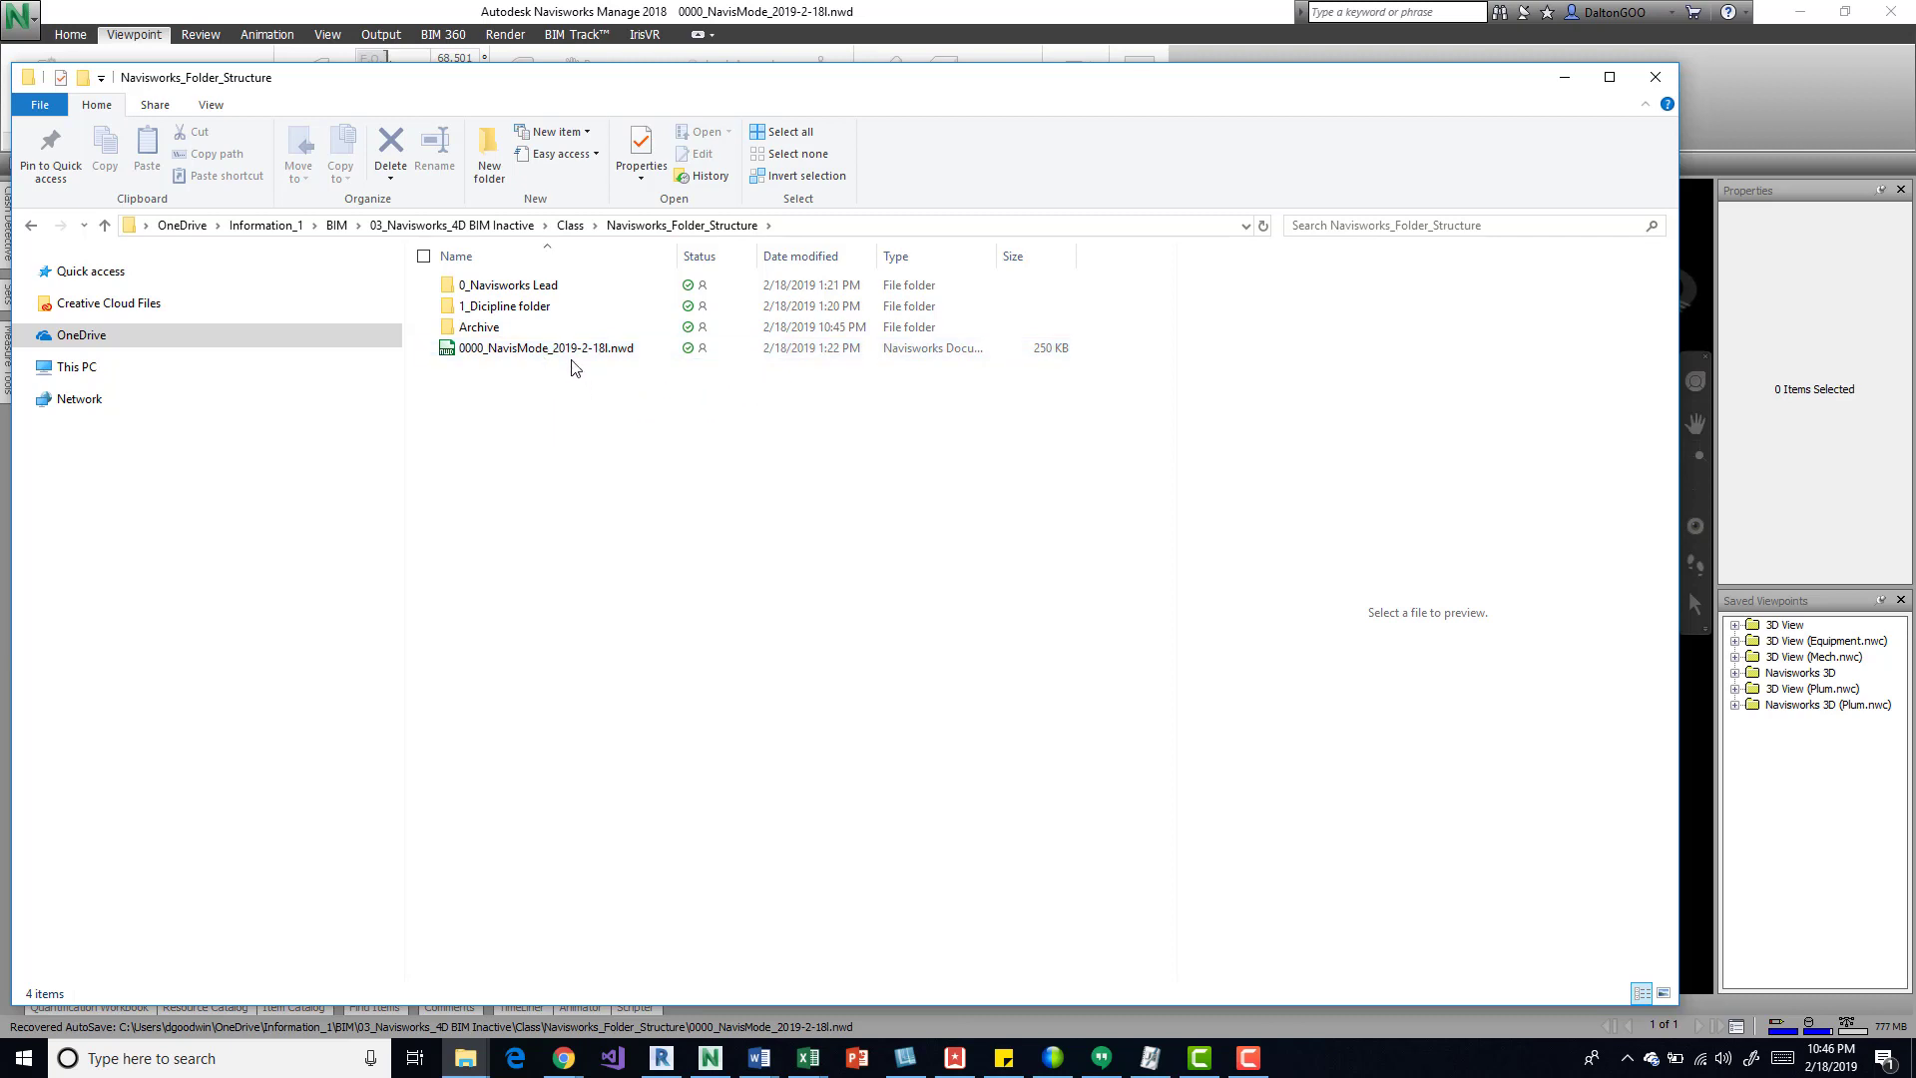
# Step: Review the NWC files in 1_Dicipline folder and the NWF file in 0_Navisworks Lead, then return to the parent folder
pyautogui.doubleClick(548, 307)
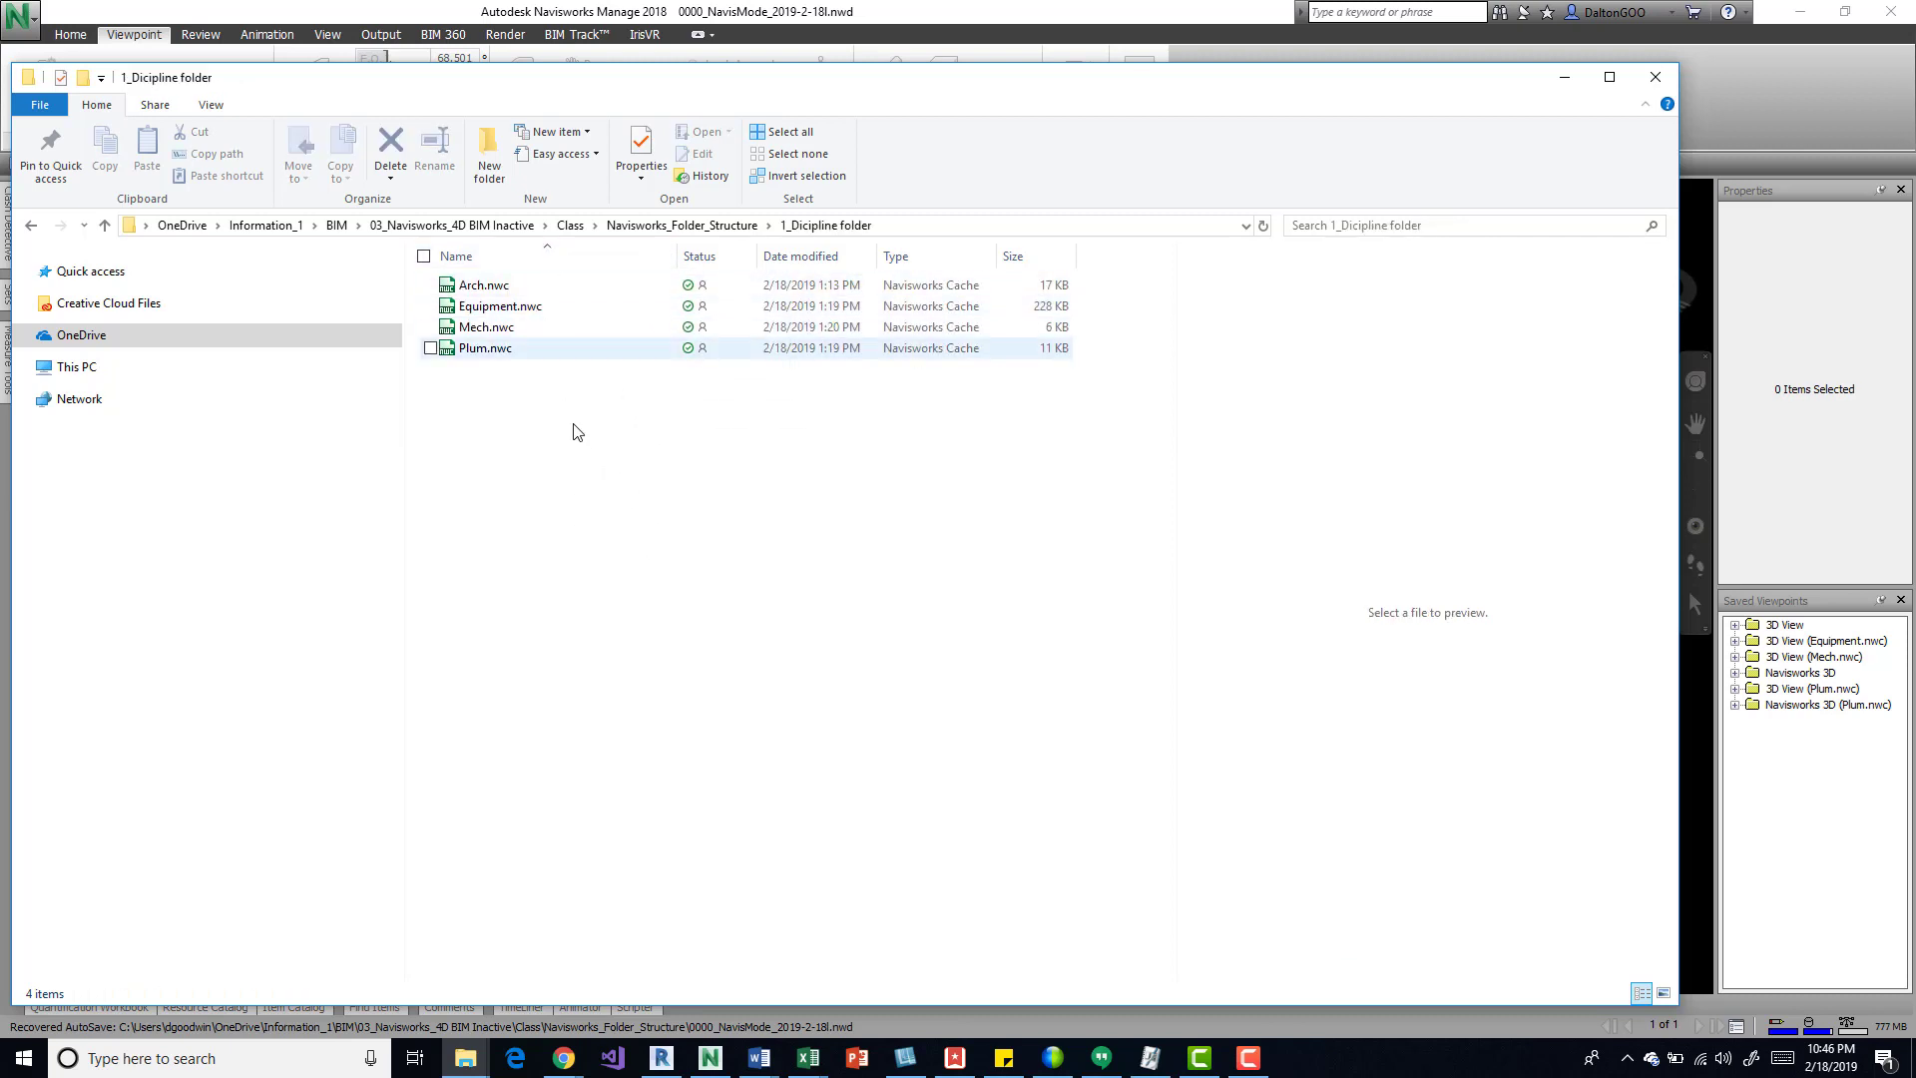
pyautogui.click(716, 233)
pyautogui.doubleClick(559, 285)
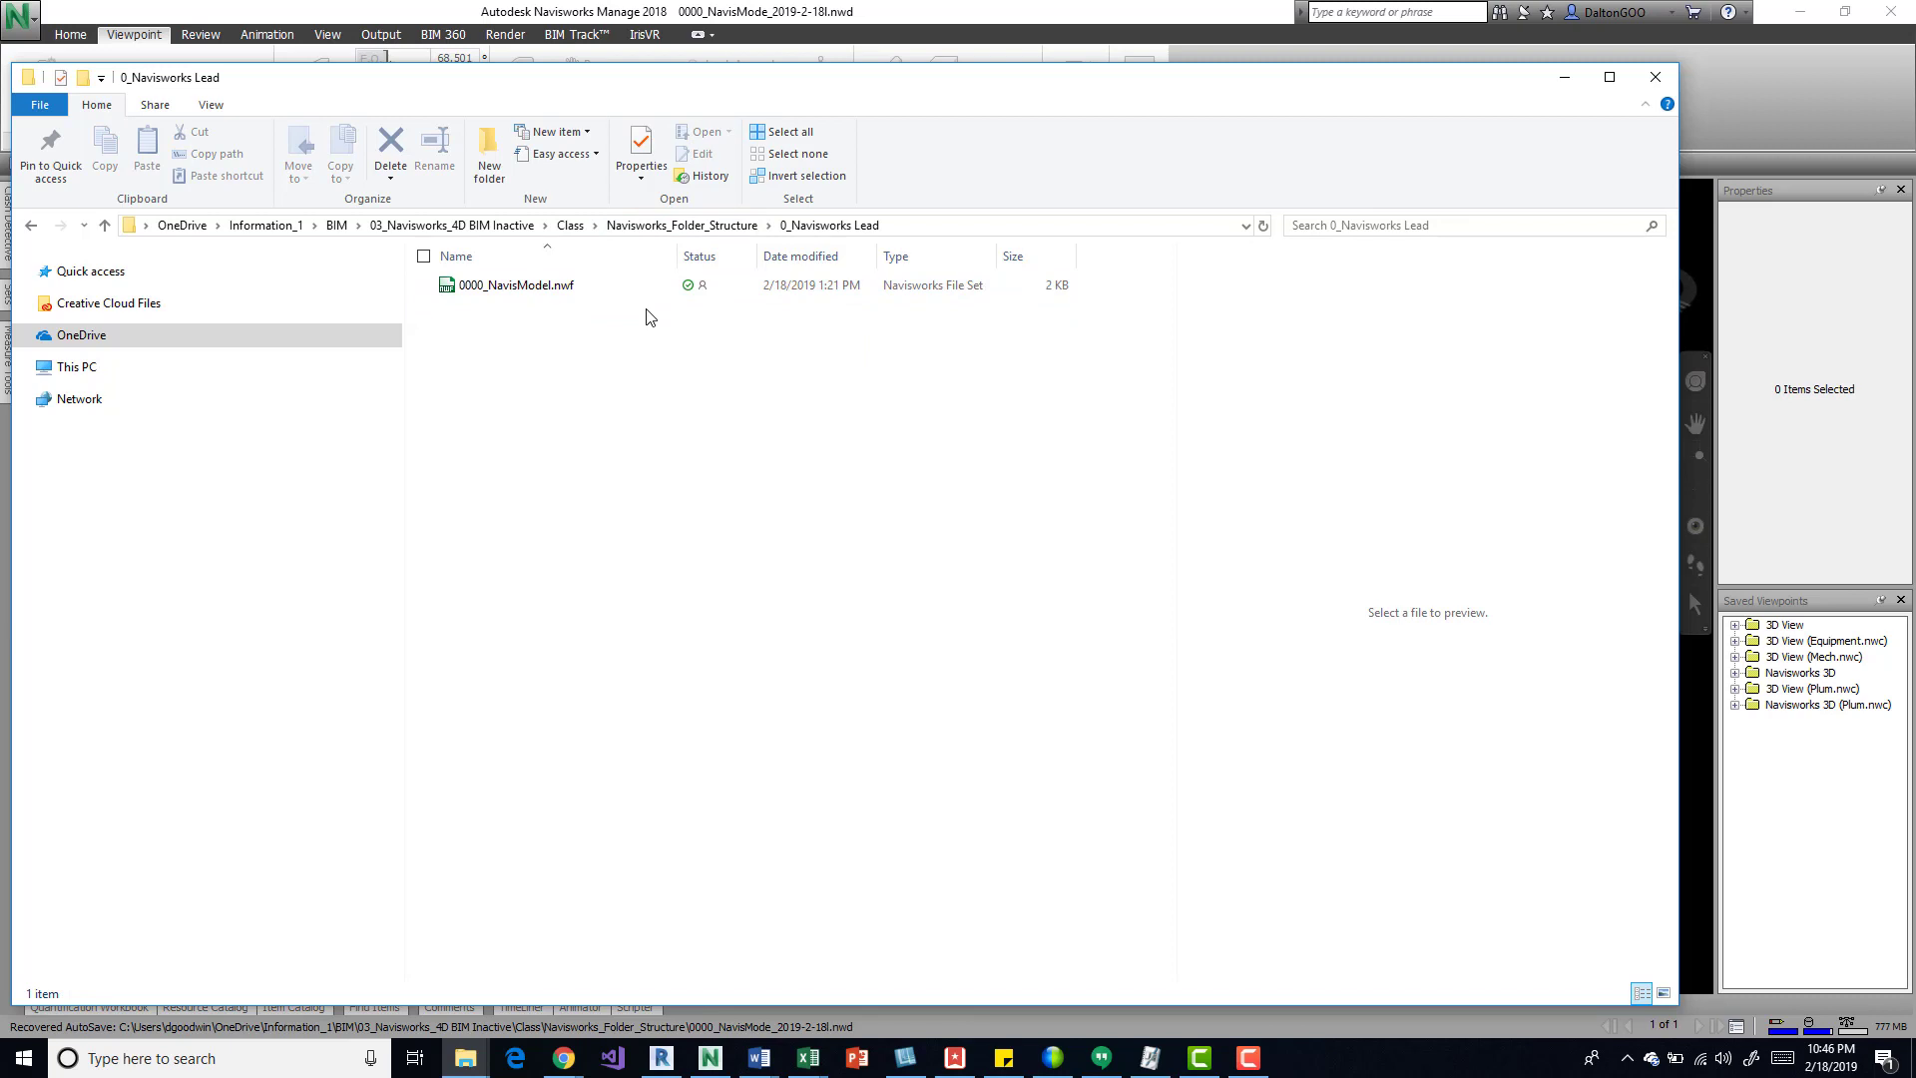
pyautogui.click(673, 225)
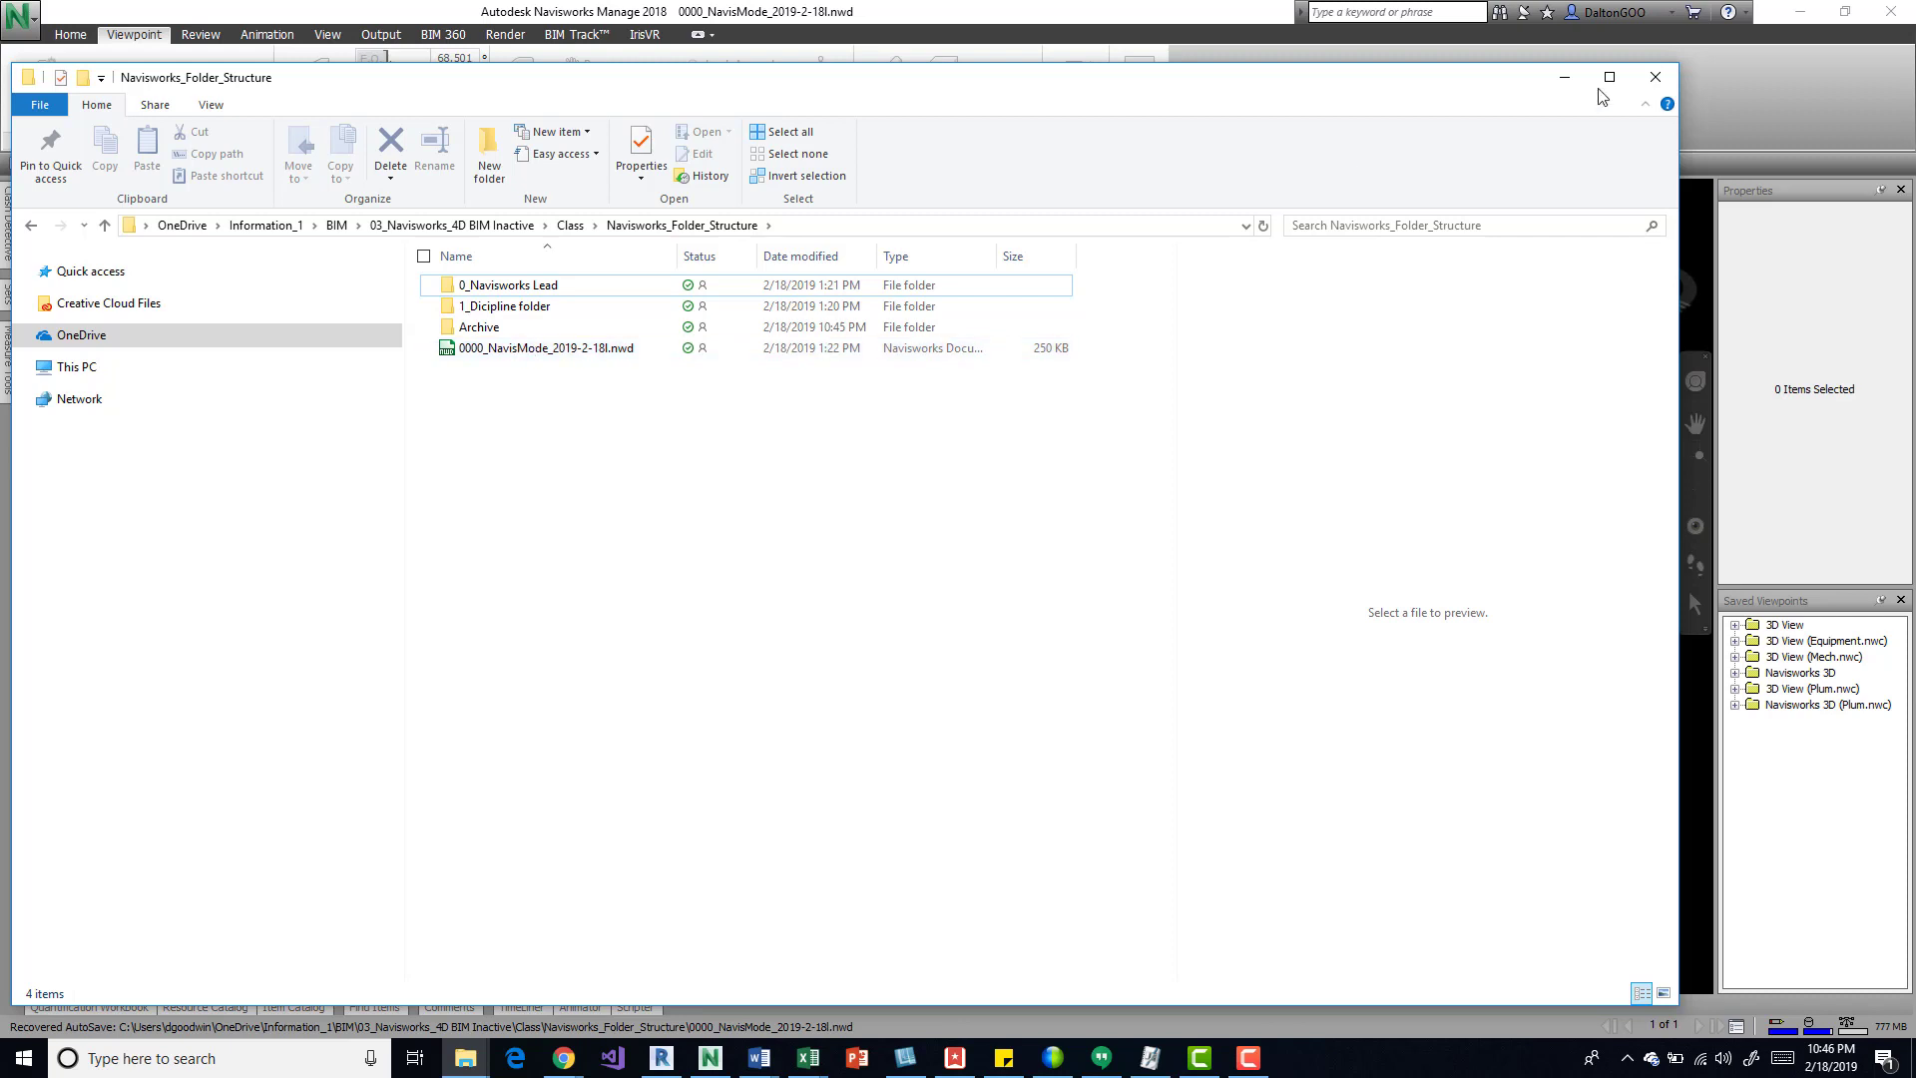
# Step: Switch back to Navisworks Manage, dismiss the license warning and inspect the levels under Arch.nwc in the Selection Tree
pyautogui.click(1563, 77)
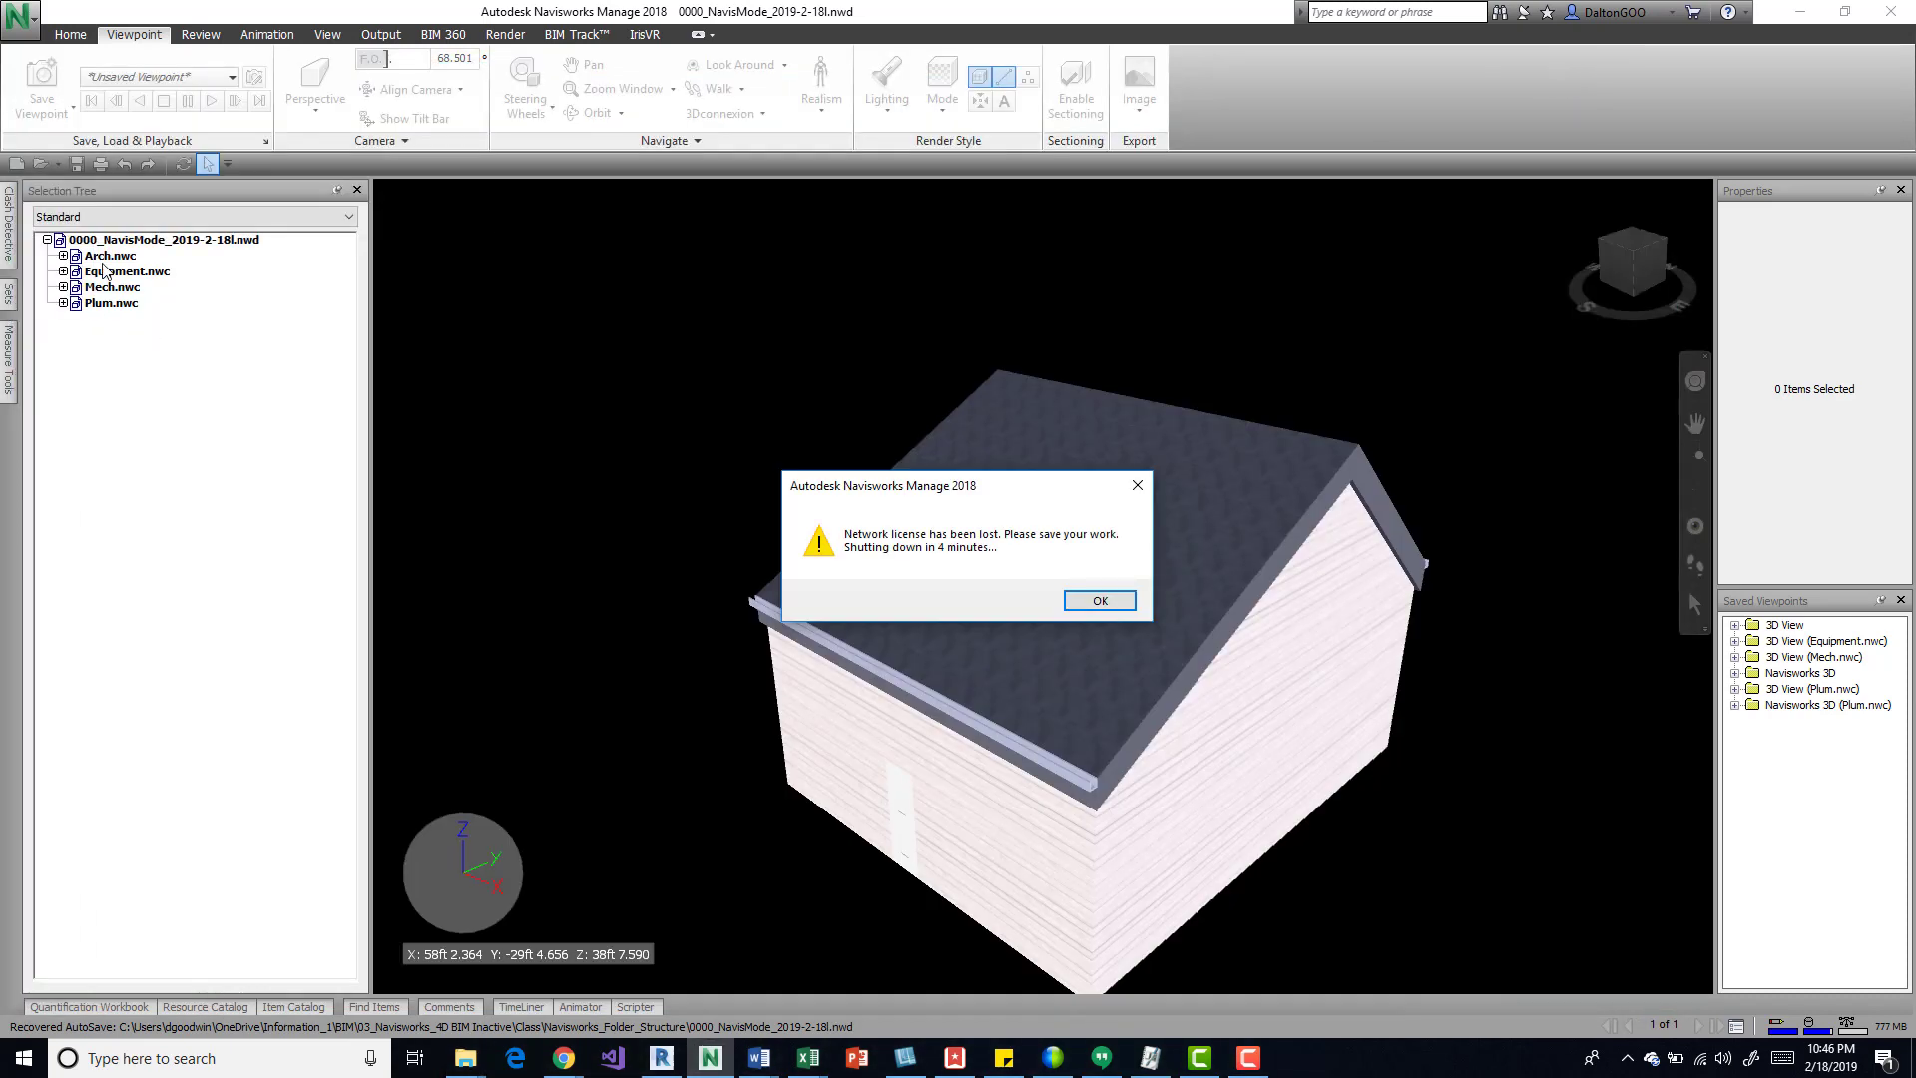
pyautogui.click(1135, 489)
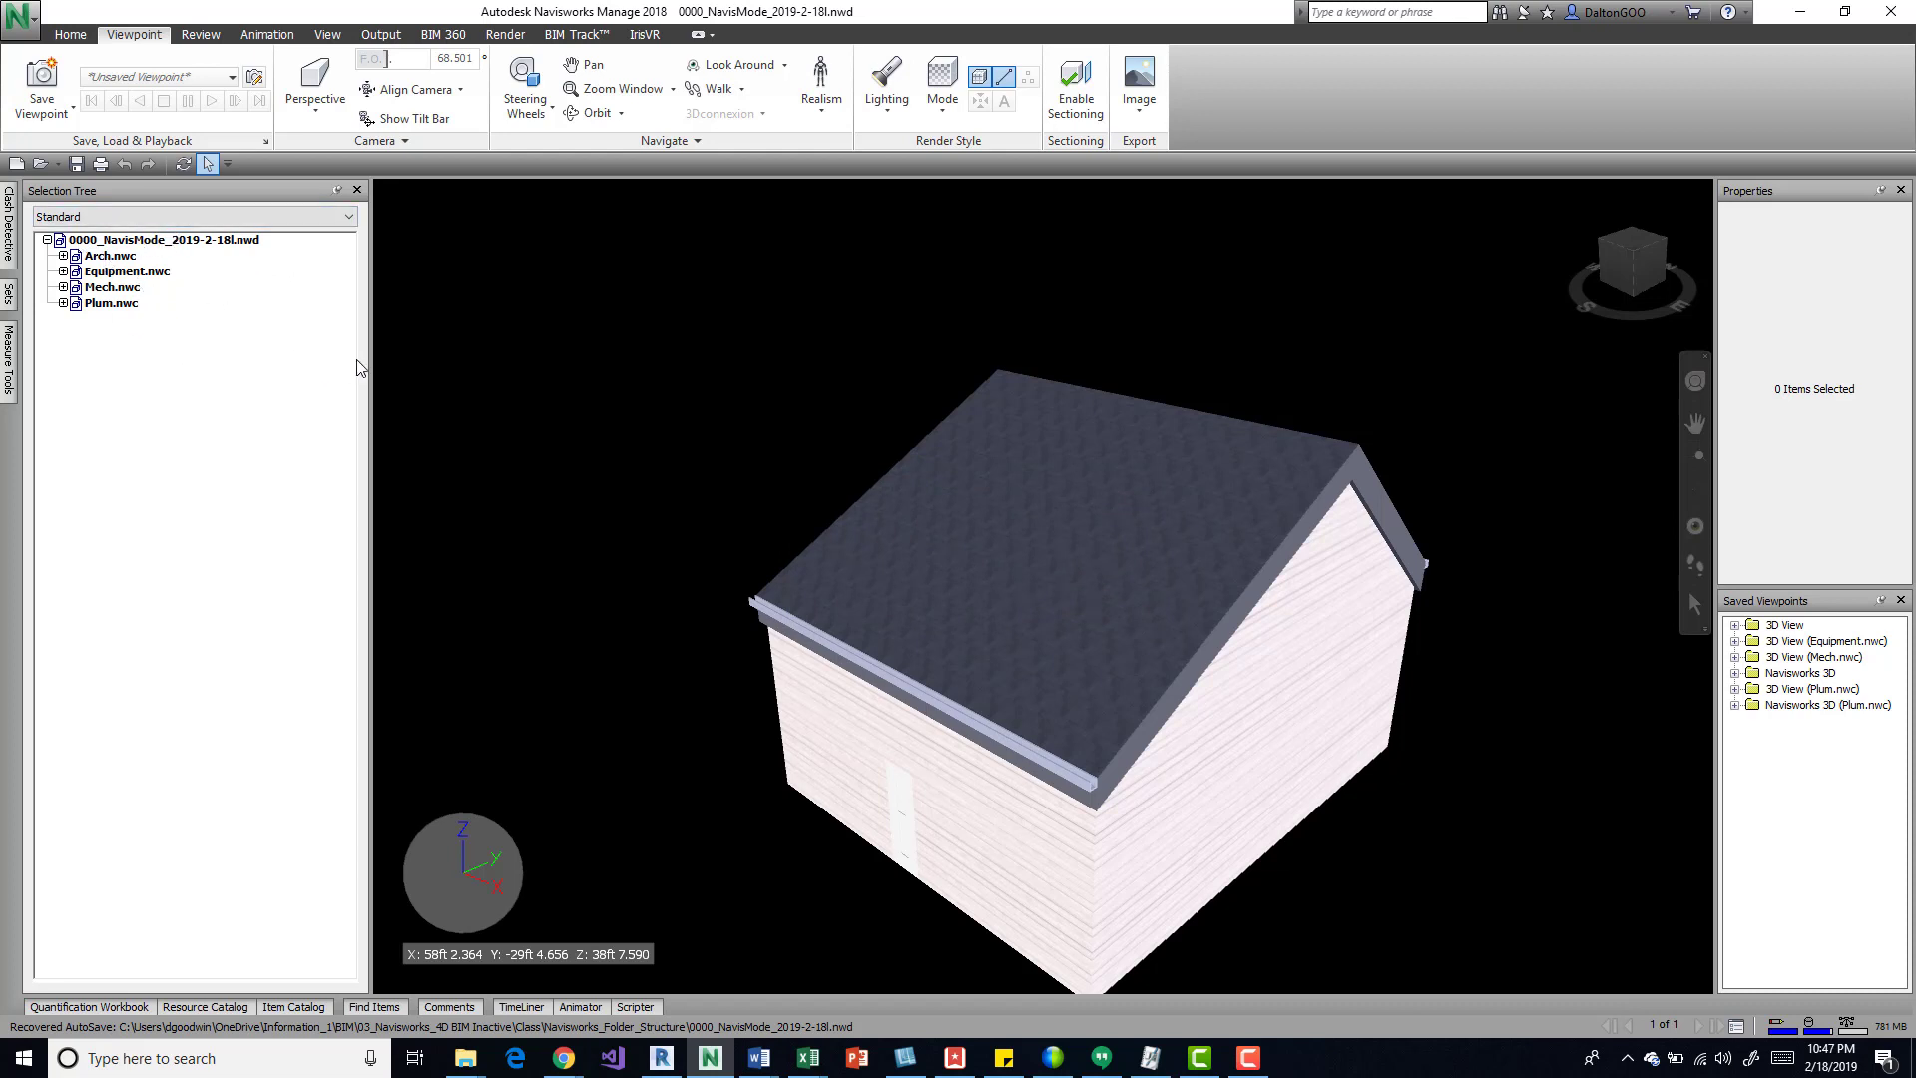
pyautogui.click(63, 255)
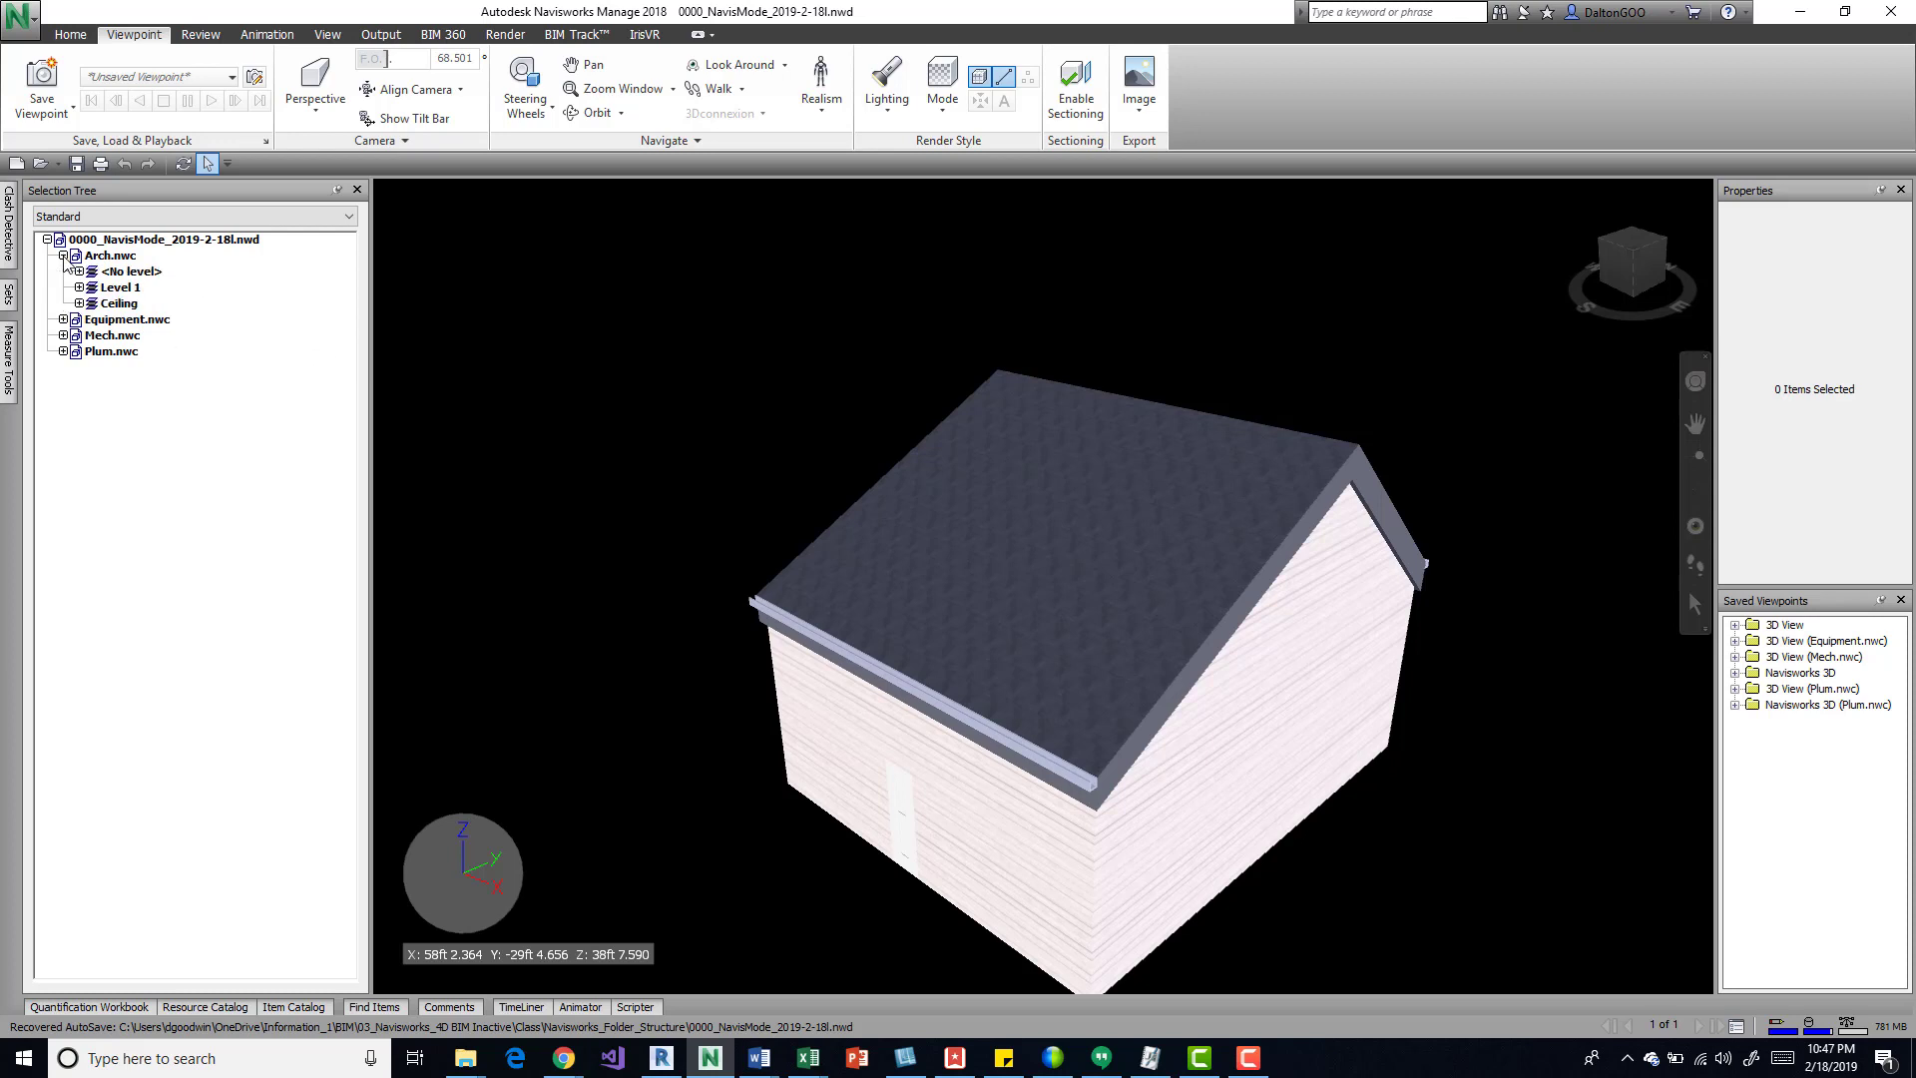
pyautogui.click(63, 256)
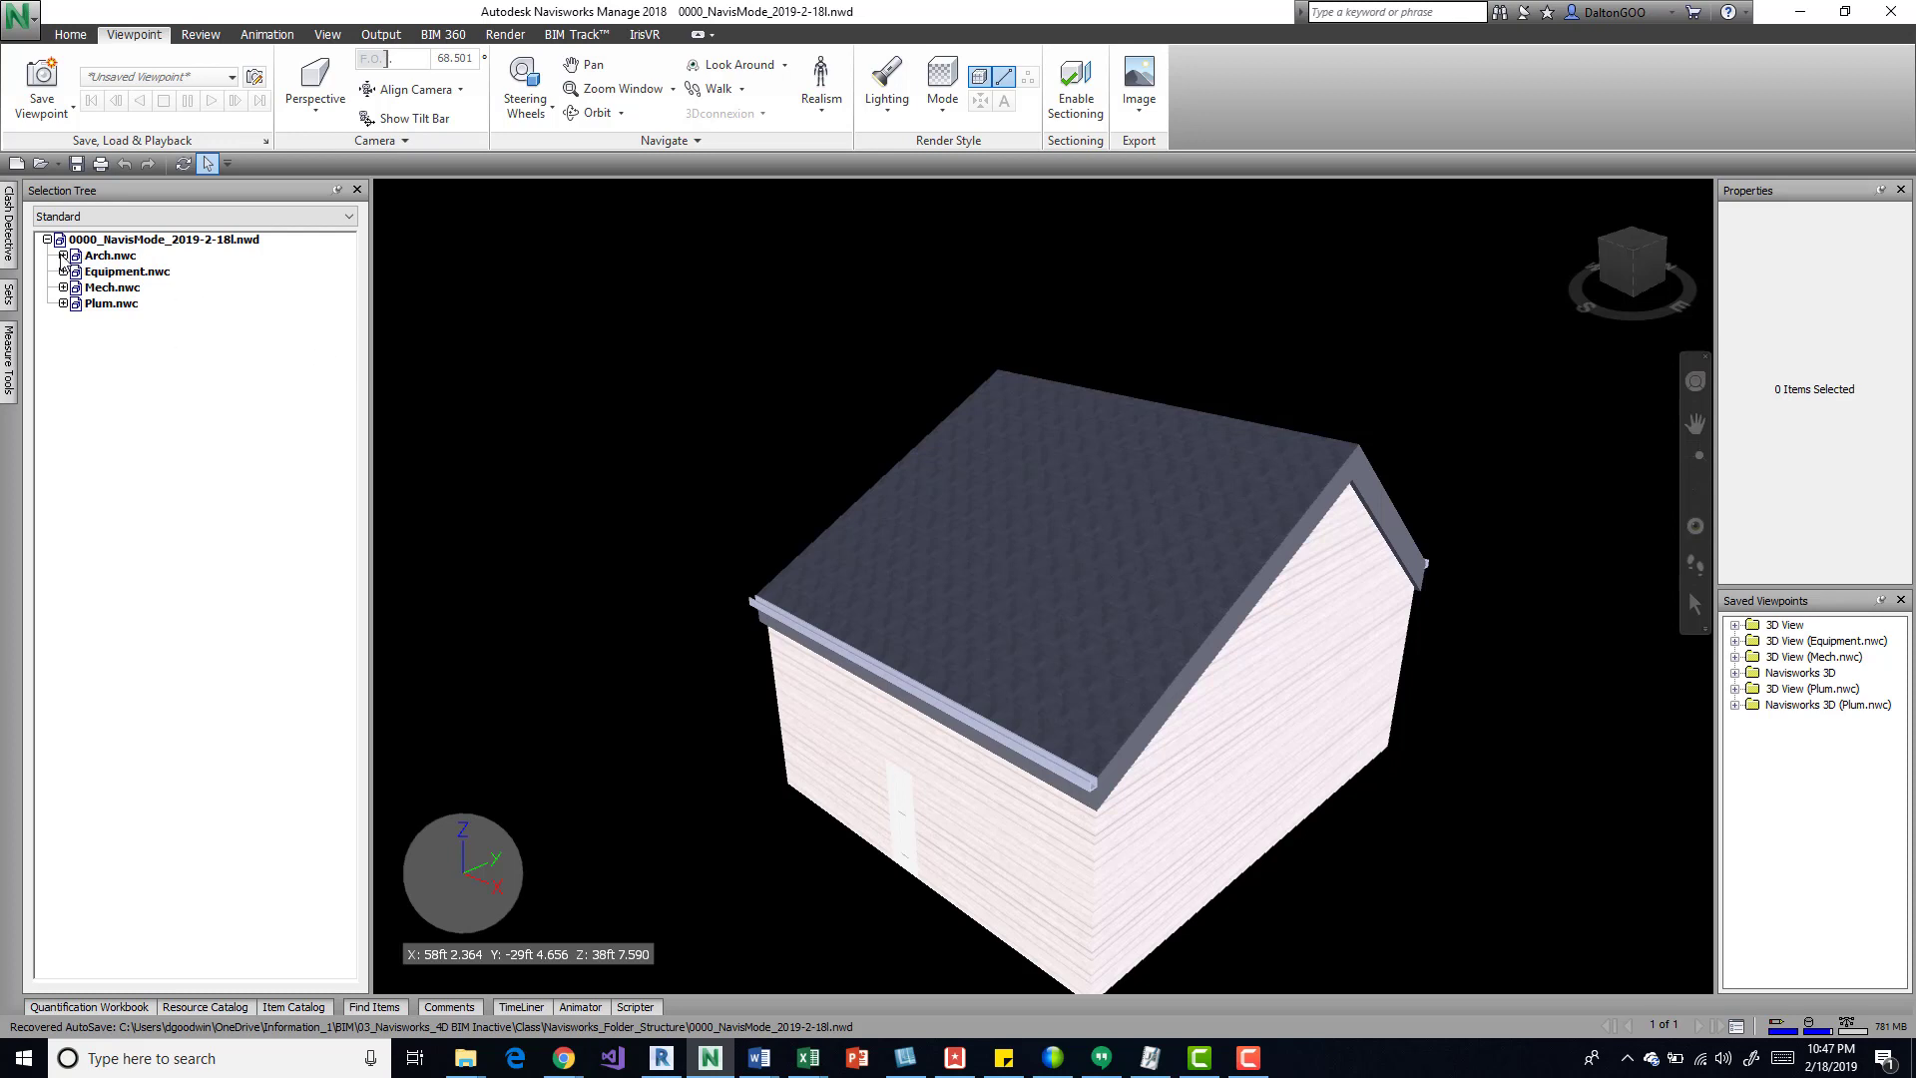